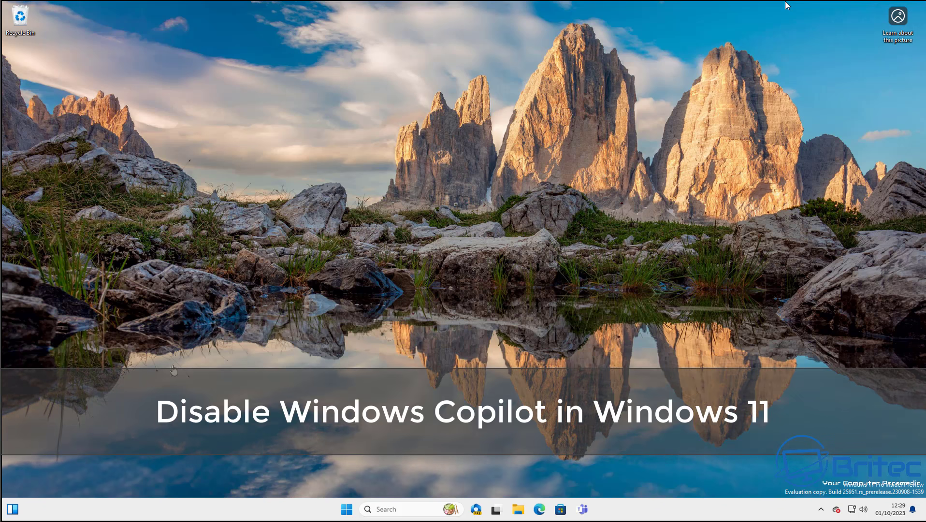
- Ask Copilot 'how old is bill gates', read the answer, then close the panel
left_click(476, 509)
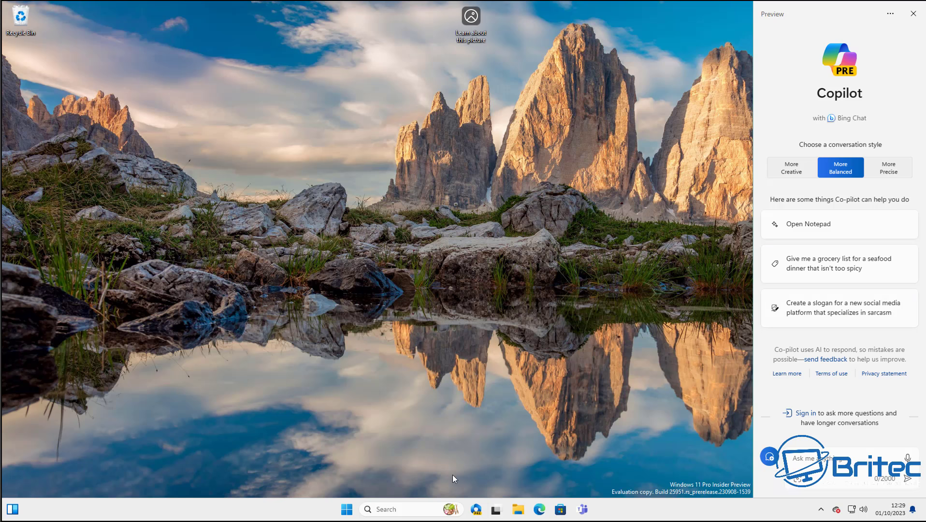
left_click(476, 509)
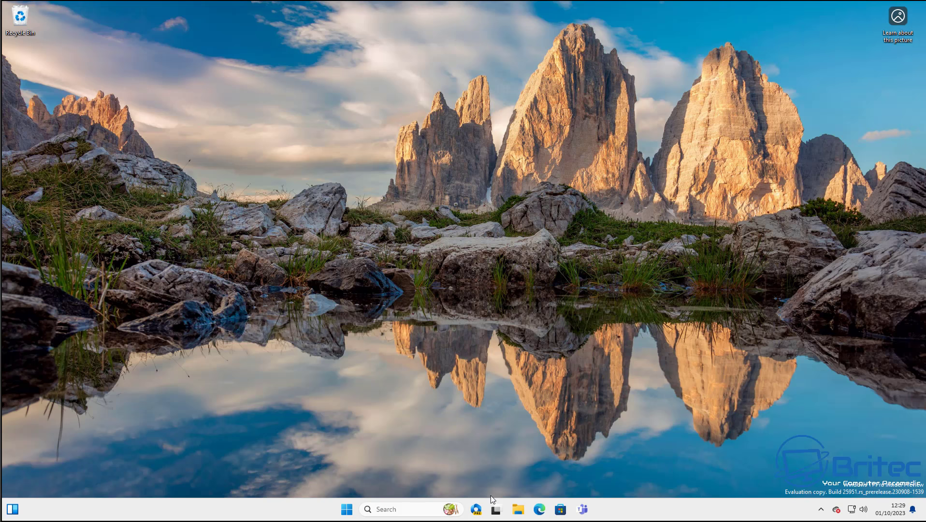
left_click(476, 510)
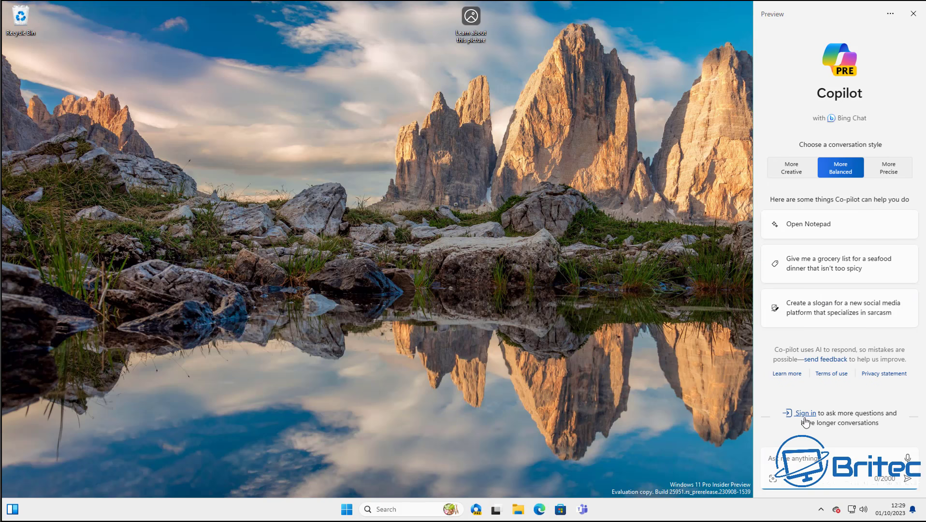
left_click(793, 458)
type("how old is bill gates")
key("Return")
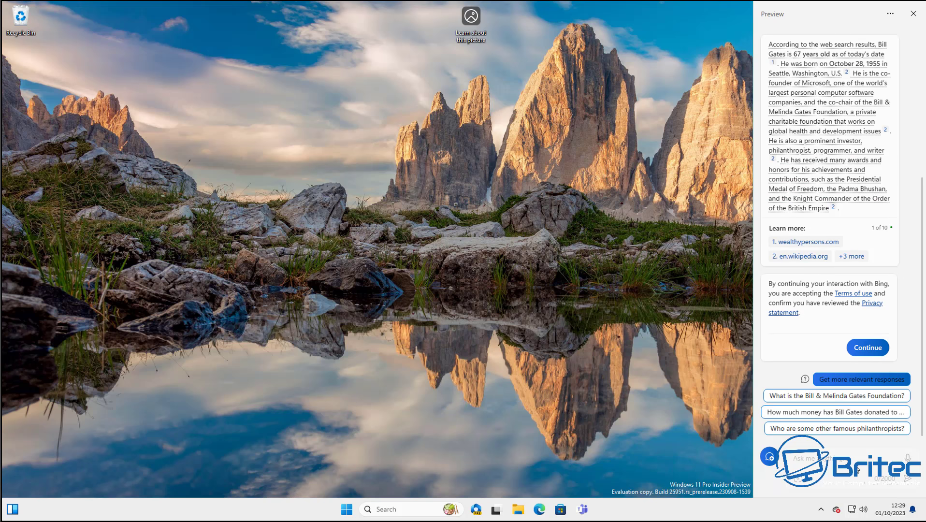
left_click(913, 14)
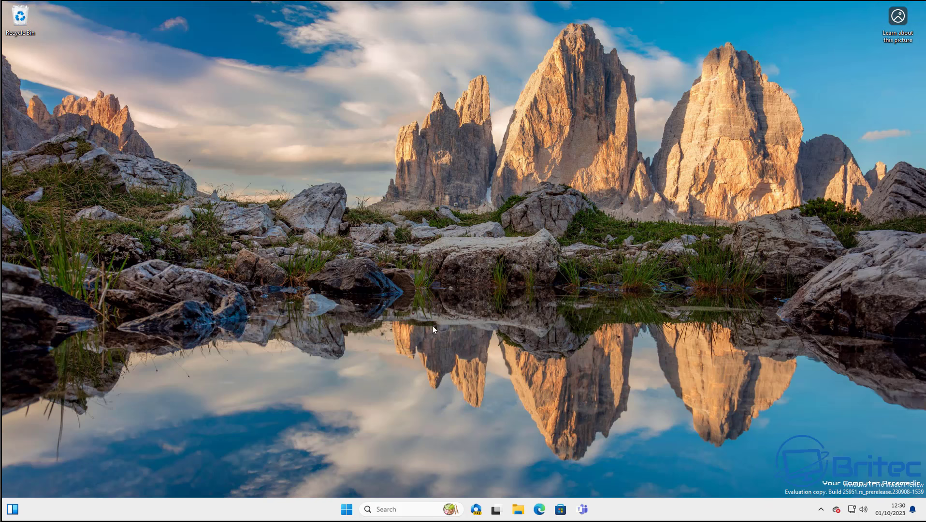
left_click(380, 514)
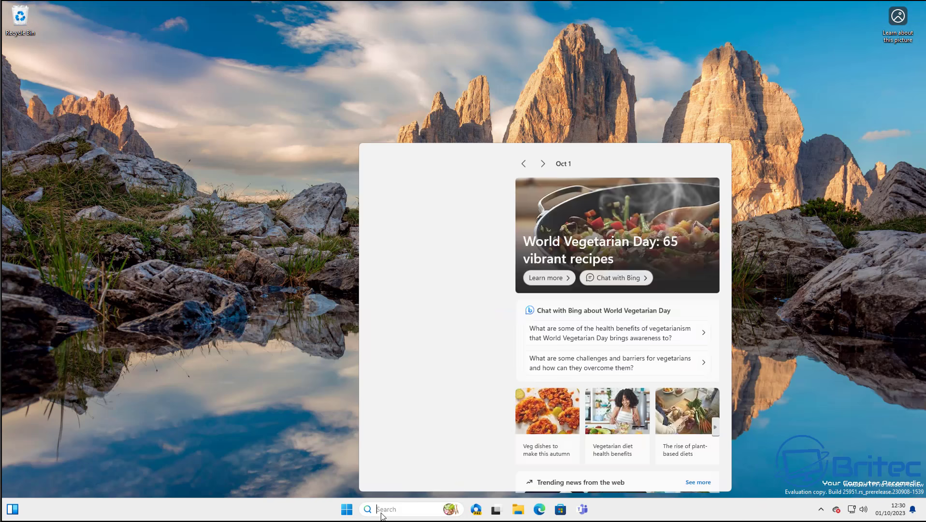
type("w")
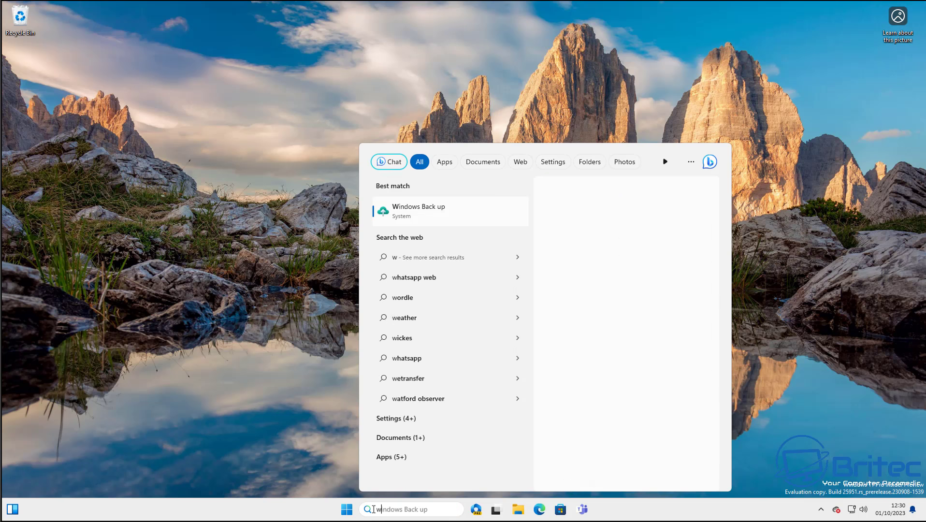
type("inver")
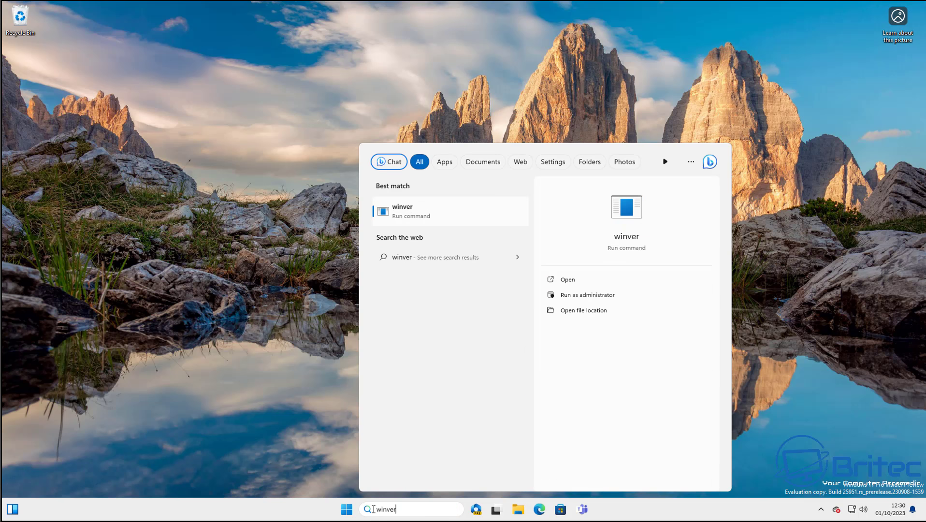
left_click(401, 216)
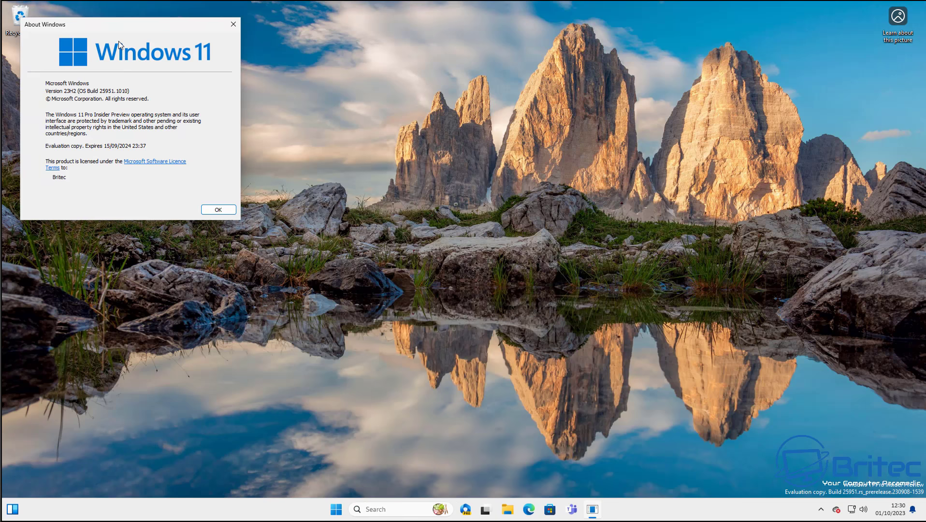
left_click(230, 27)
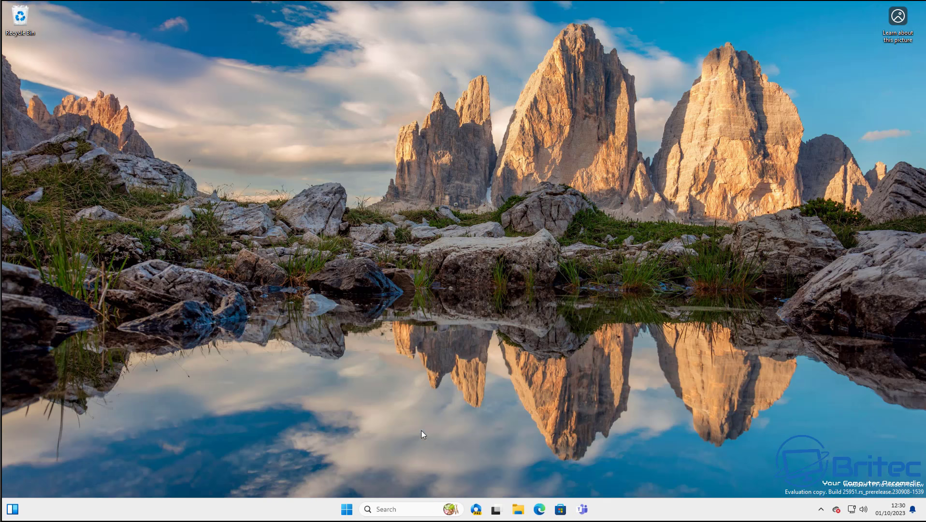
left_click(347, 509)
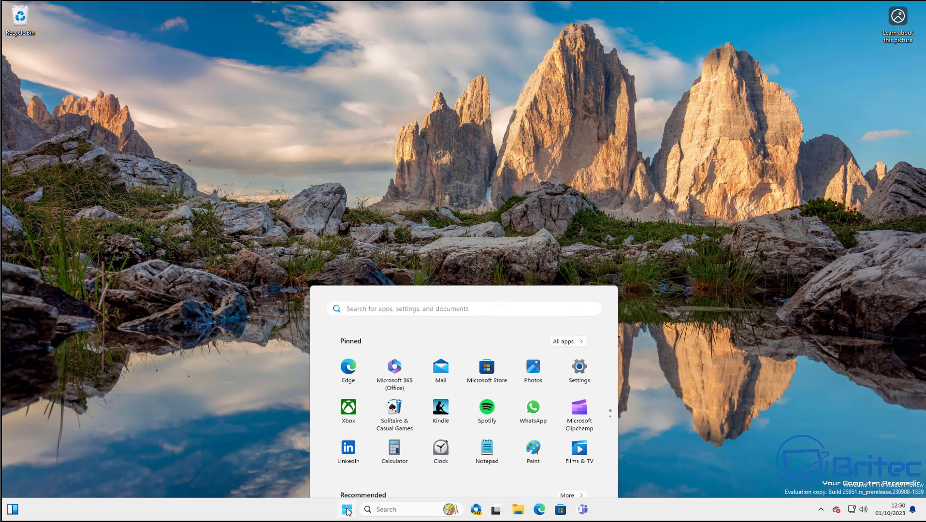
left_click(580, 229)
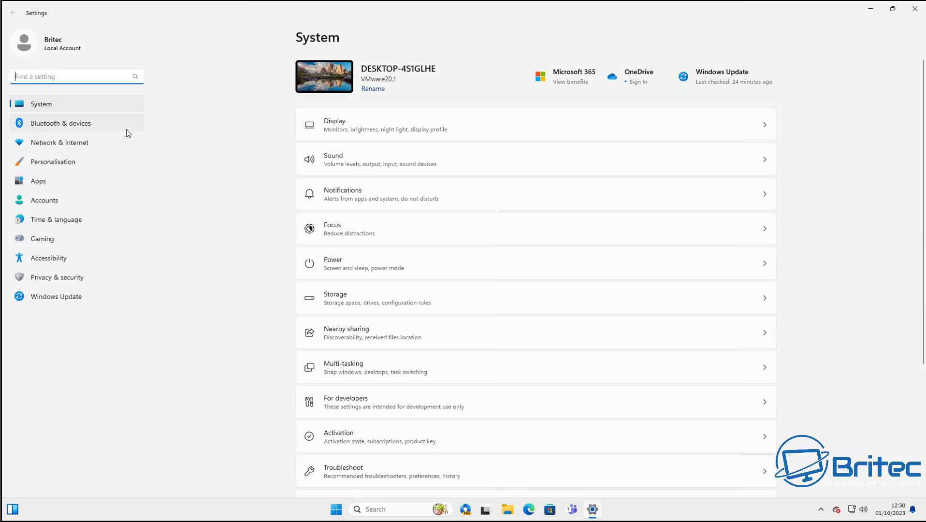
scroll(354, 470, "down", 5)
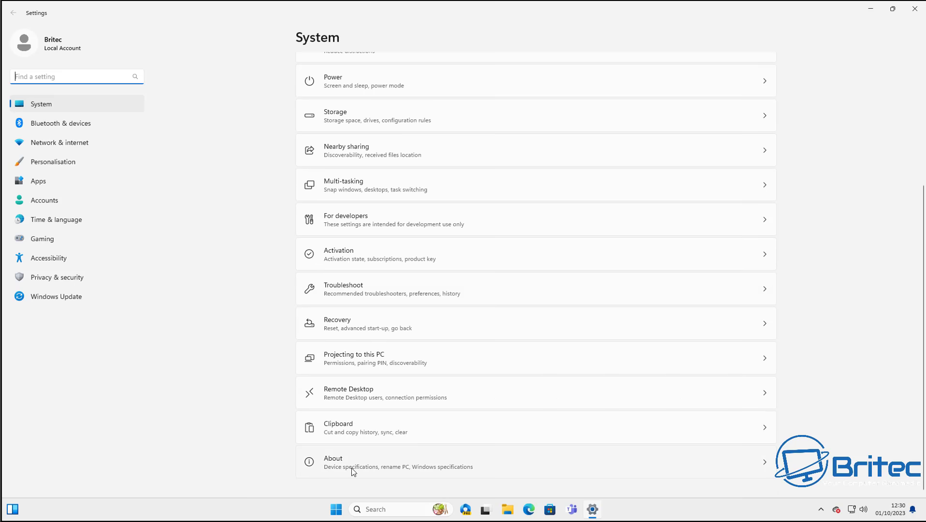
left_click(352, 468)
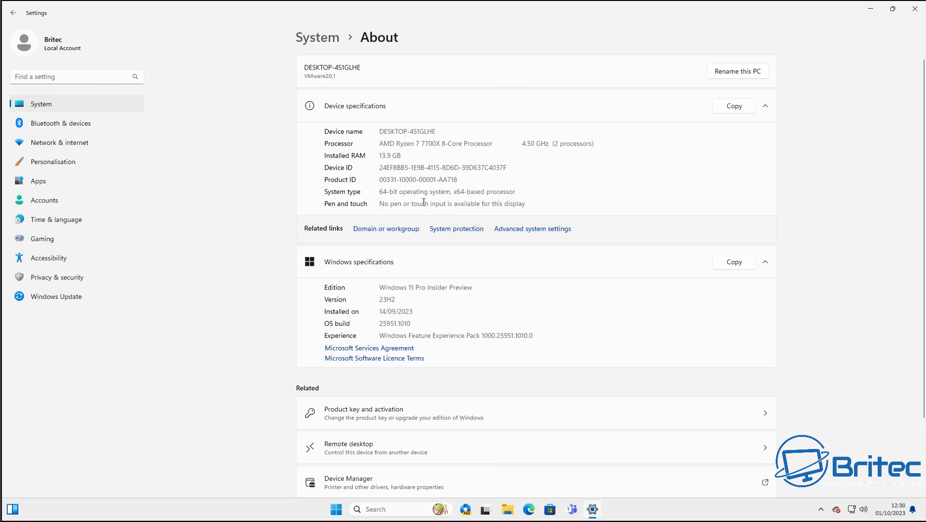
left_click_drag(381, 287, 430, 286)
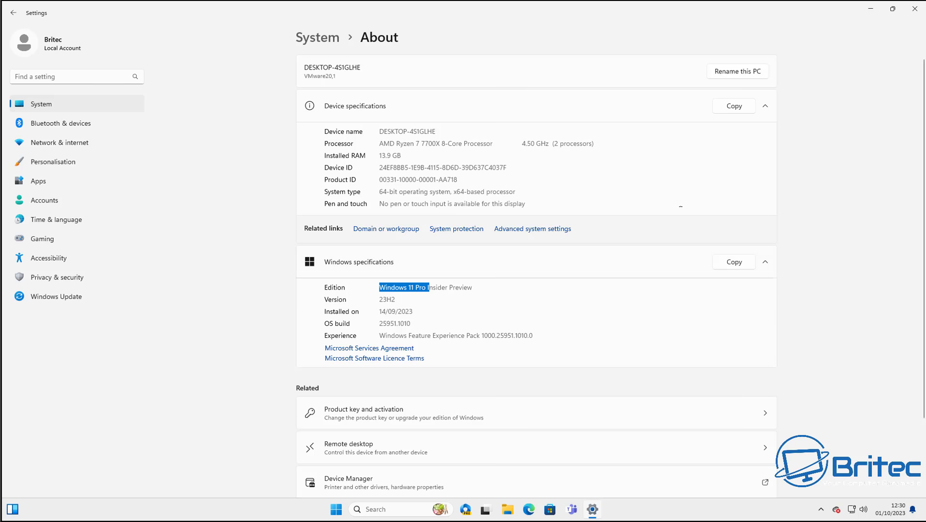
left_click(915, 9)
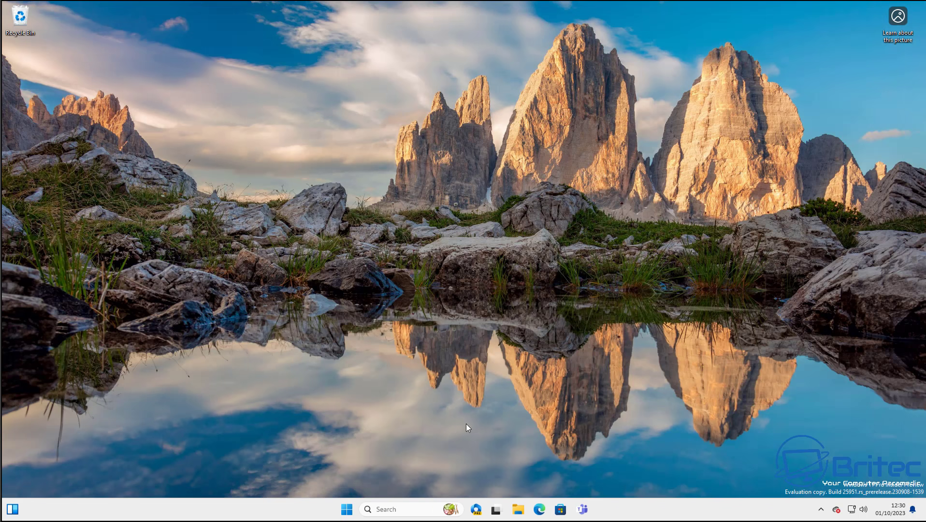
- Launch Local Group Policy Editor from a gpedit search
left_click(388, 508)
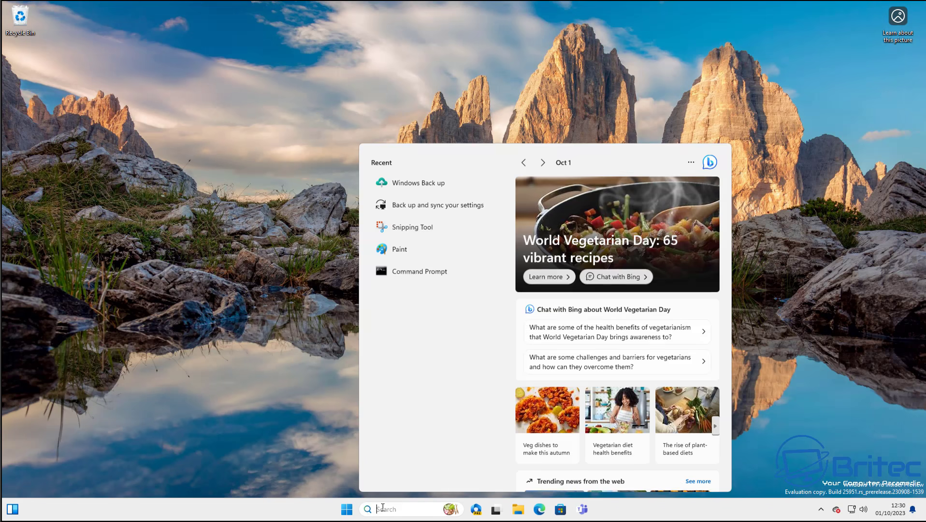
type("gpedit")
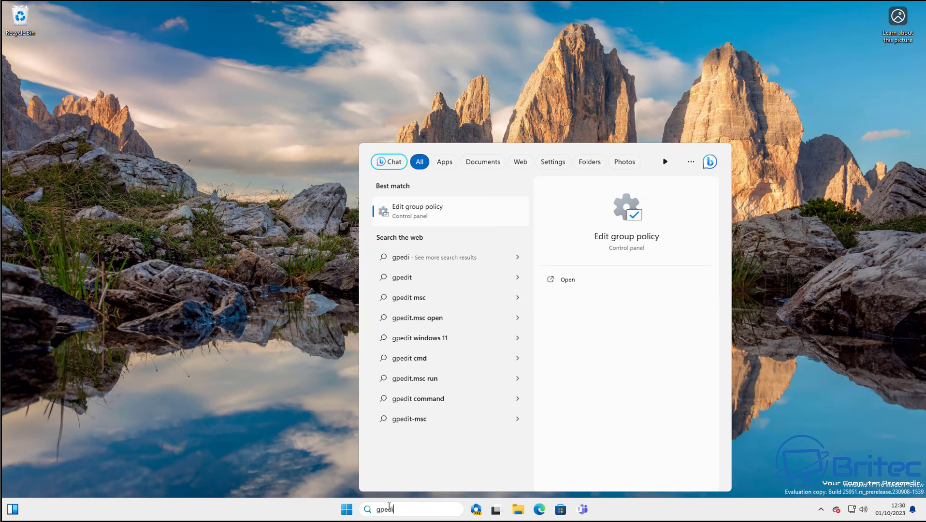
left_click(413, 210)
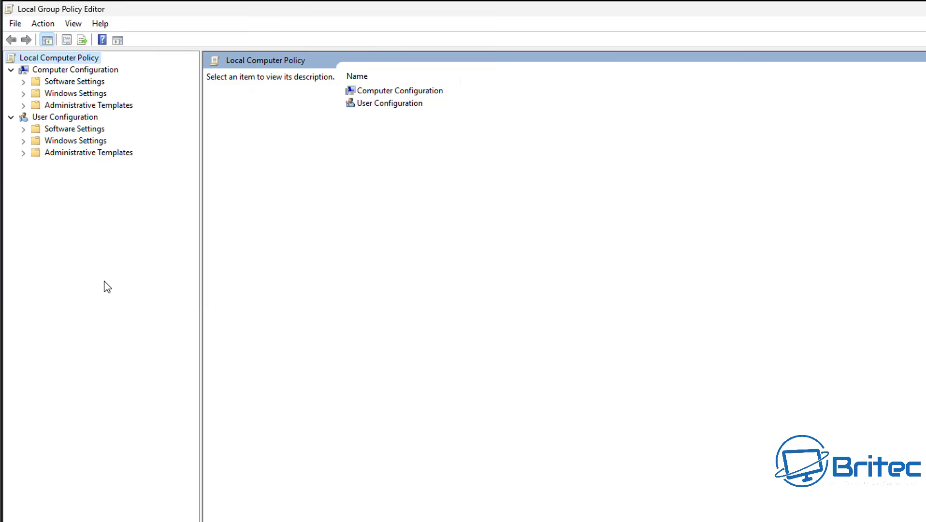
- Browse to User Configuration > Administrative Templates > Windows Components > Windows Copilot and select Turn off Windows Copilot
left_click(64, 119)
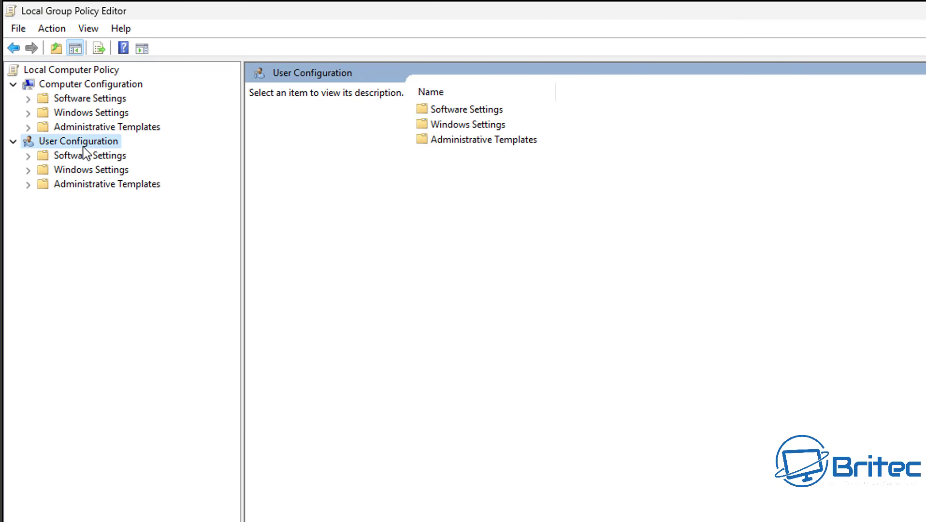
left_click(102, 186)
left_click(27, 186)
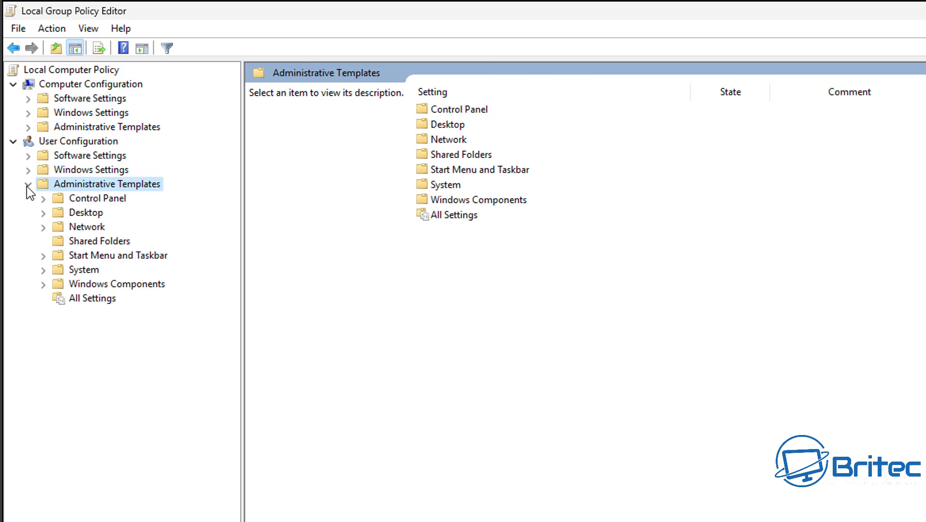
left_click(92, 285)
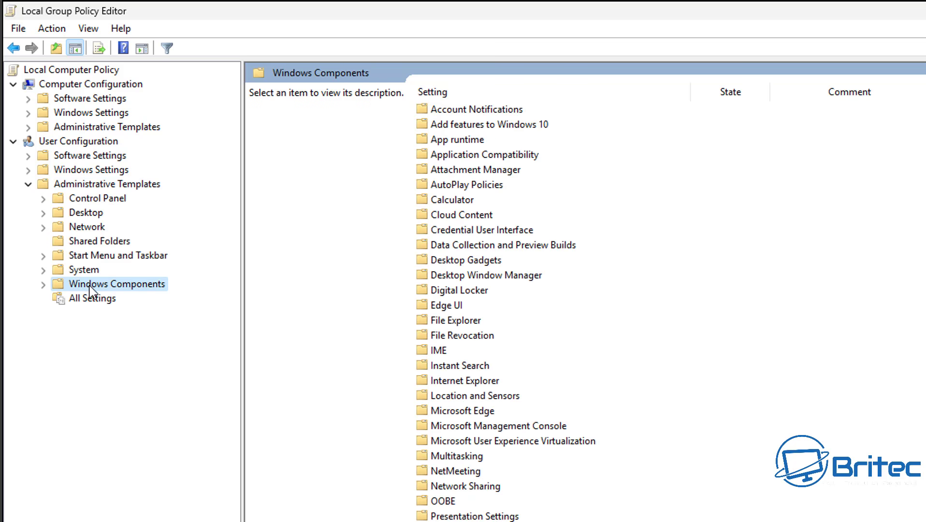
left_click(44, 285)
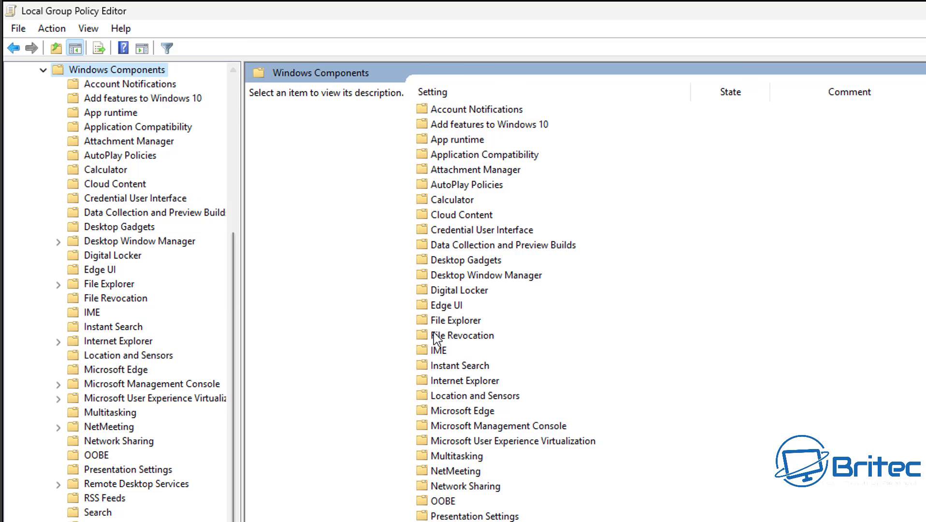
left_click(152, 437)
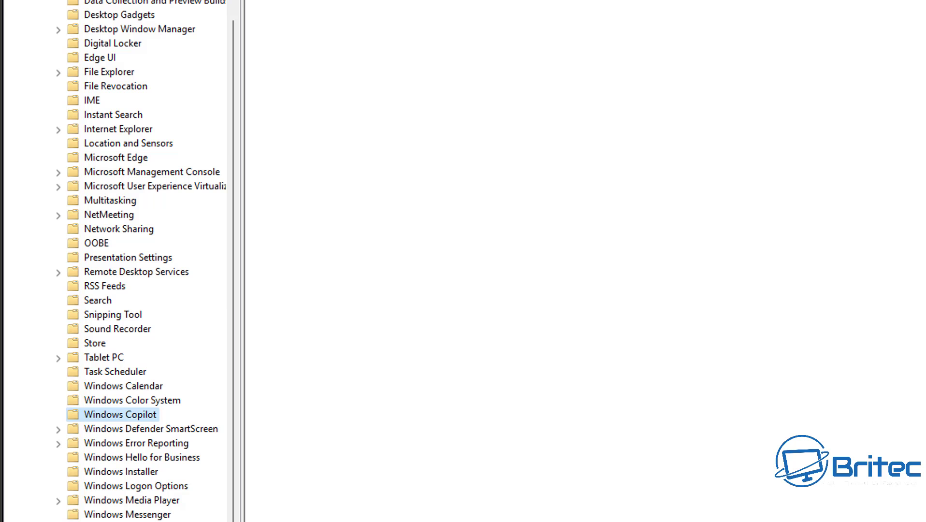
left_click(430, 90)
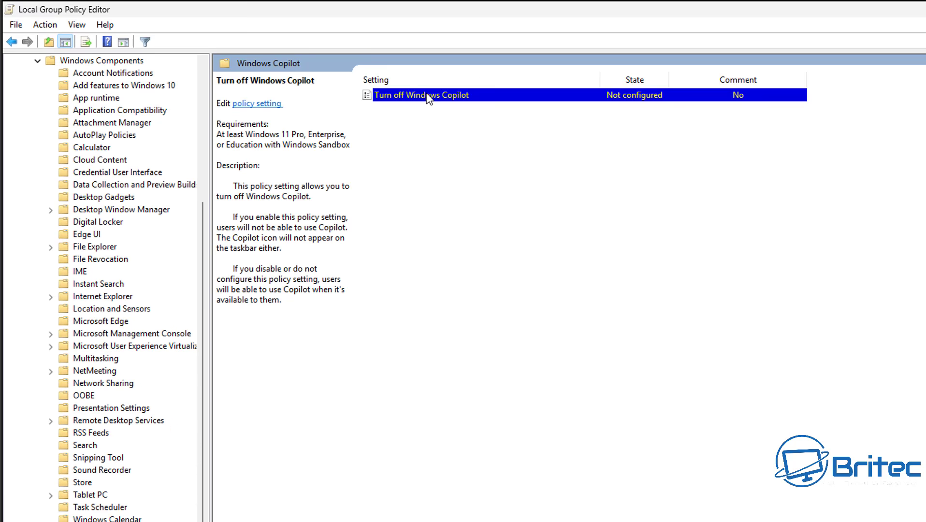
- Set the Turn off Windows Copilot policy to Enabled and apply it with OK
double_click(475, 97)
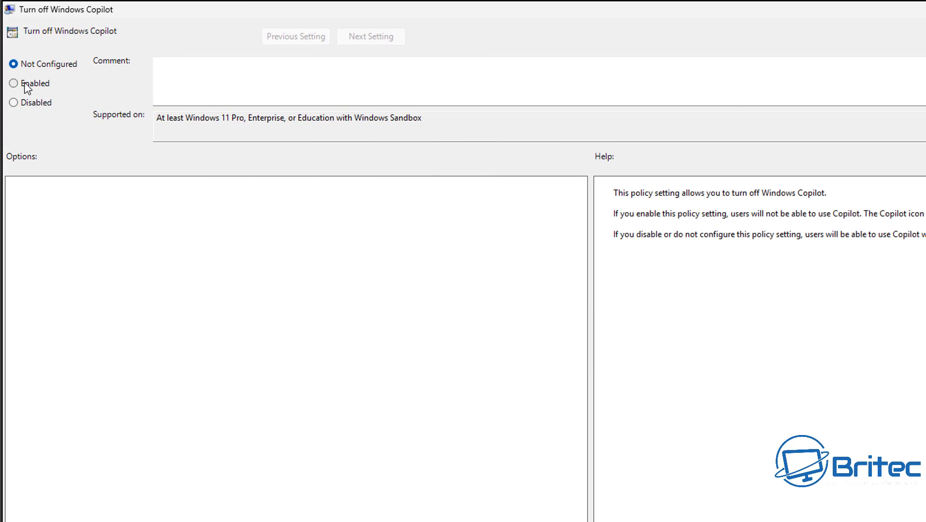
left_click(25, 86)
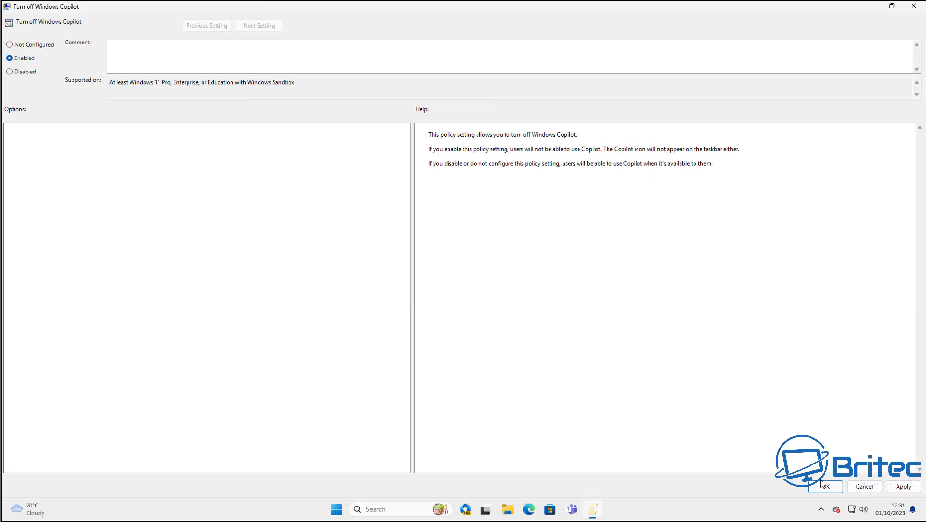
left_click(826, 487)
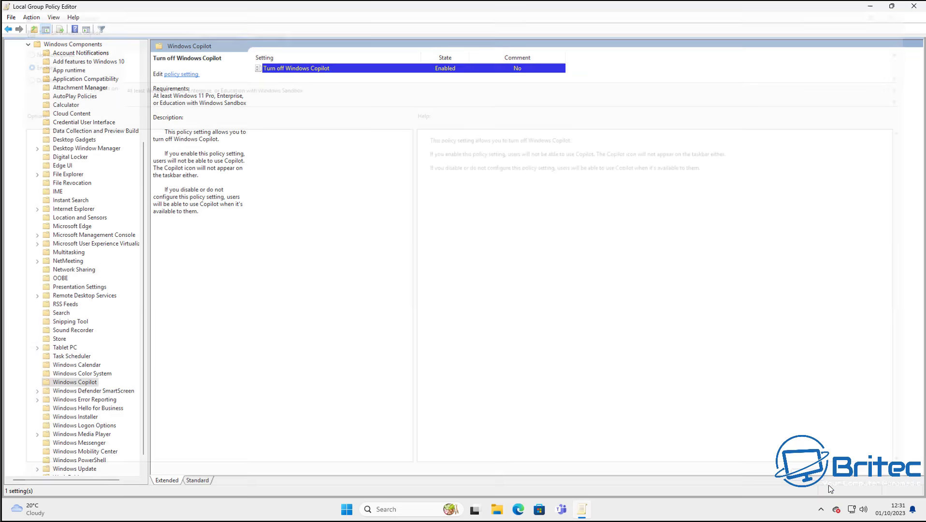
- Close Group Policy Editor and launch Registry Editor from a regedit search
left_click(913, 7)
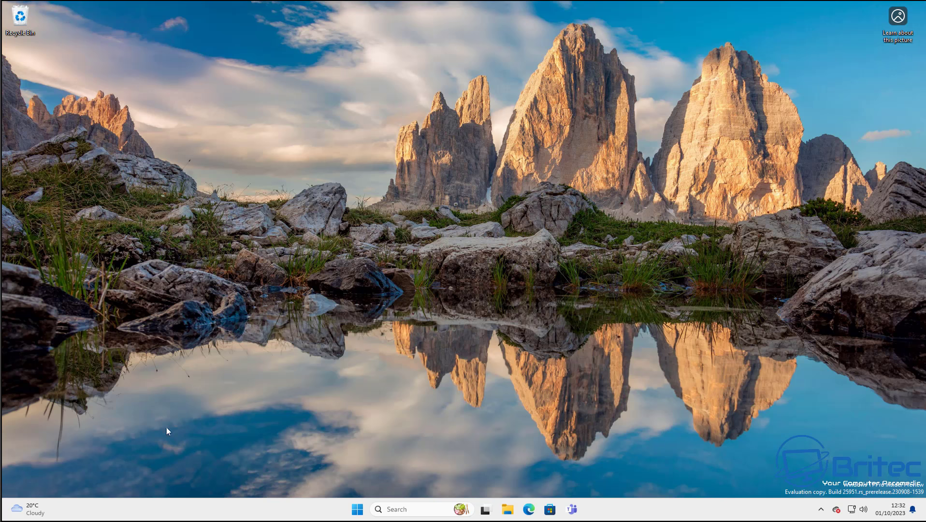
left_click(401, 509)
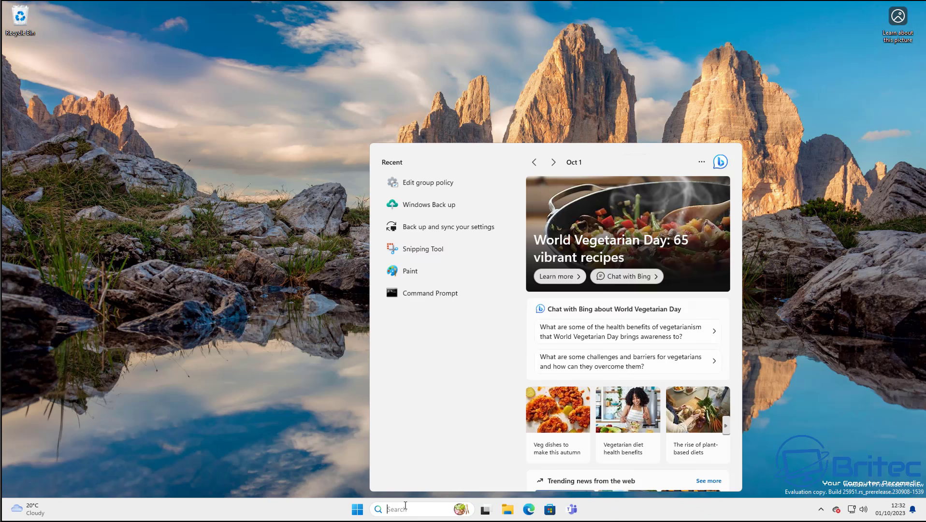
type("regedit")
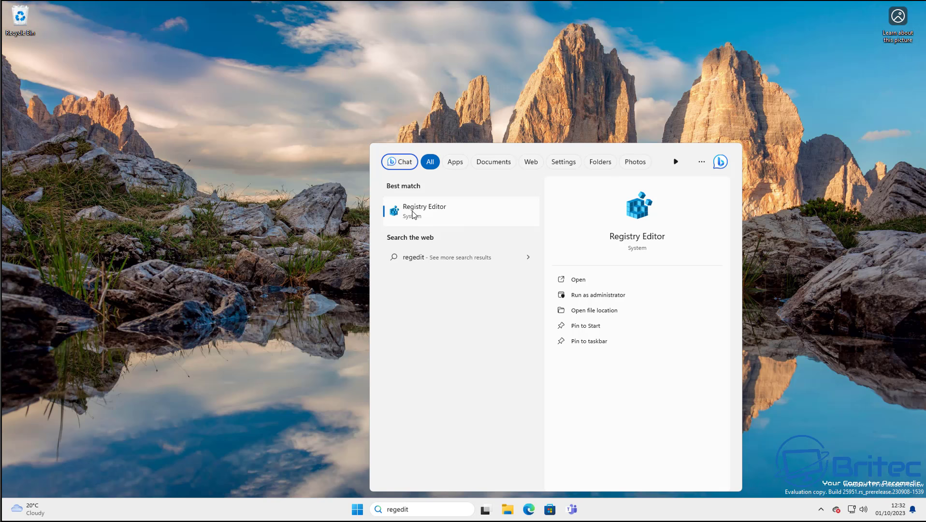
left_click(413, 213)
- Approve the UAC prompt, maximize Registry Editor and expand HKEY_CURRENT_USER\Software\Policies
left_click(429, 334)
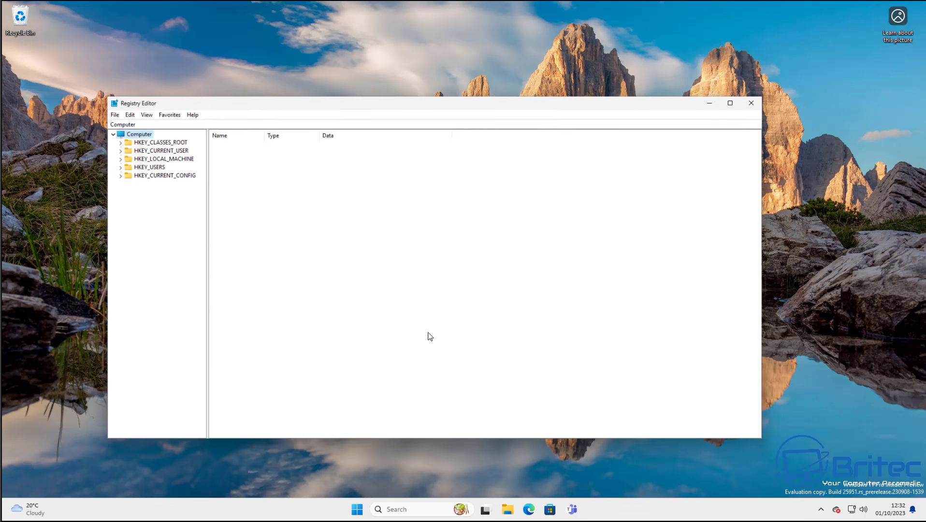
left_click(745, 96)
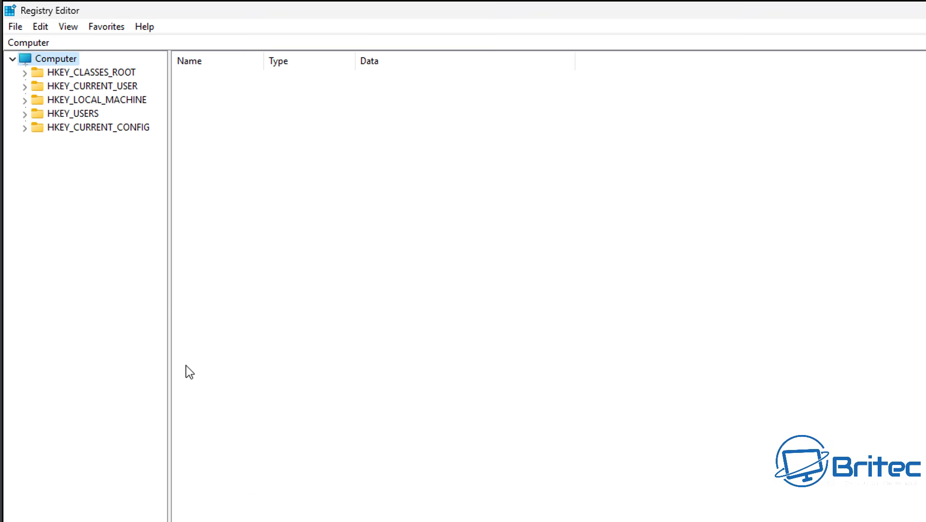
left_click(86, 85)
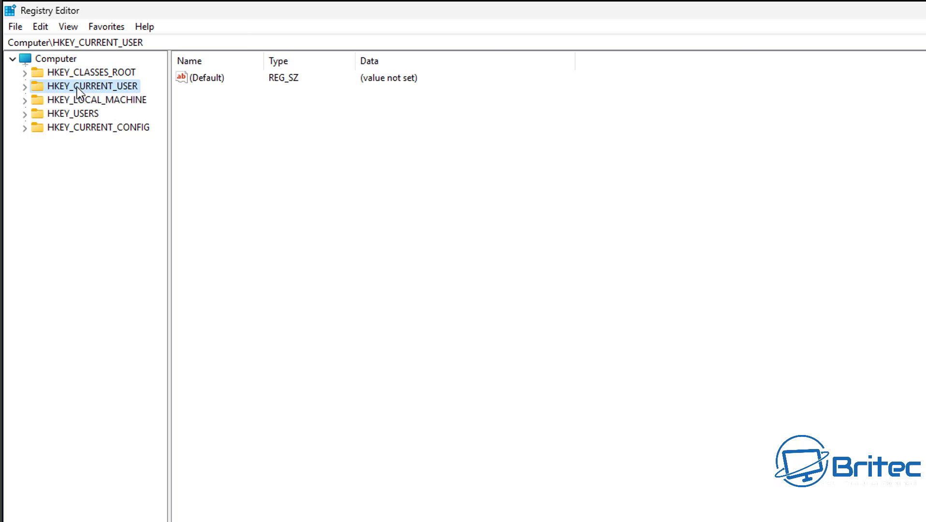
left_click(22, 91)
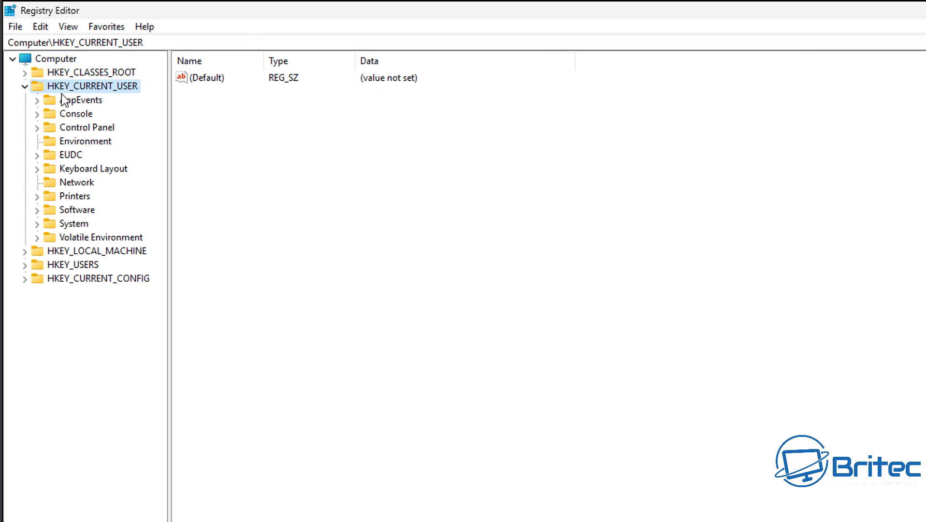
left_click(77, 211)
left_click(38, 213)
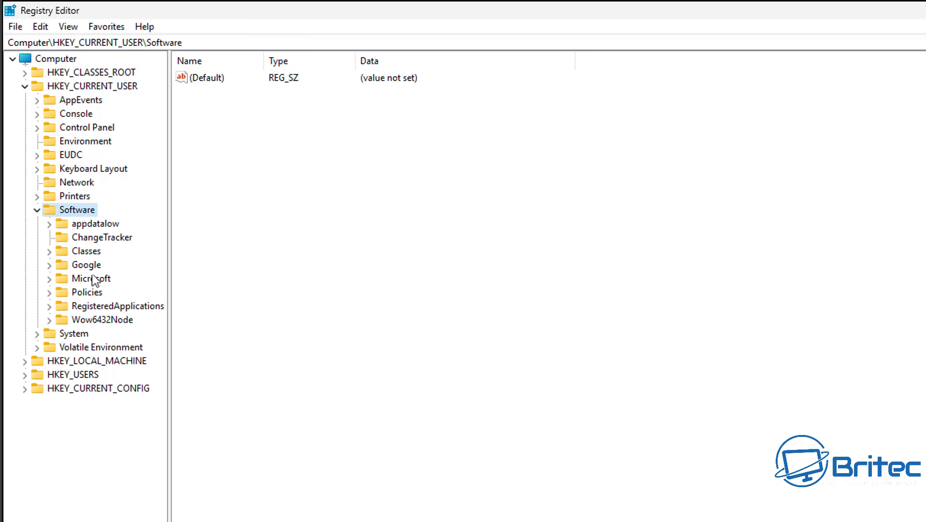
left_click(79, 292)
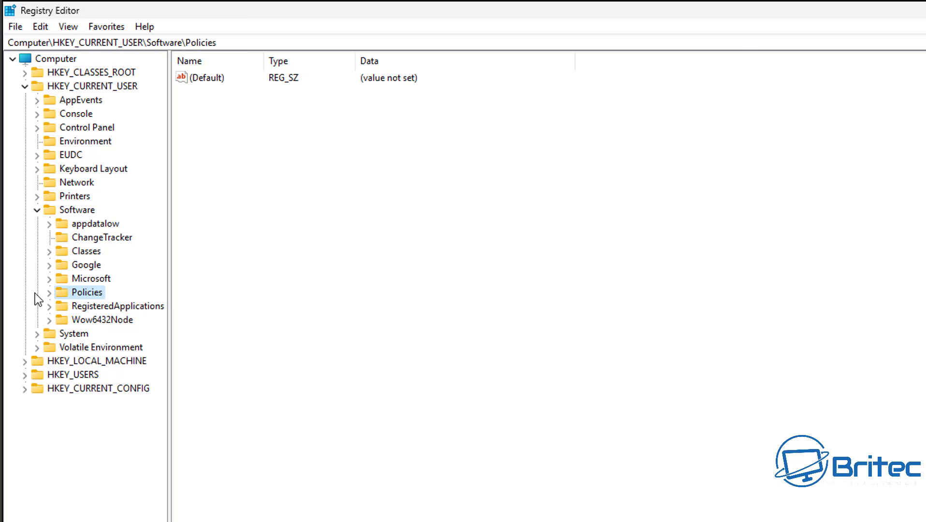
left_click(49, 293)
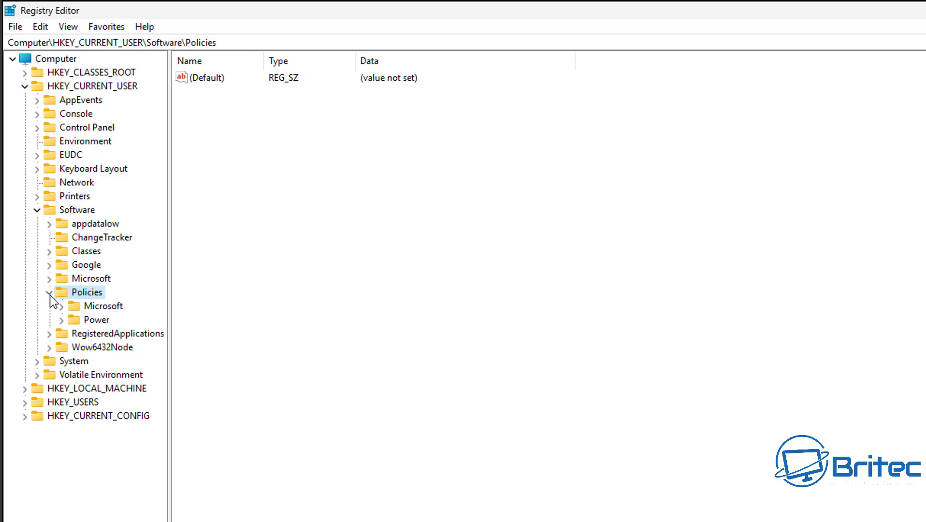
- Expand Microsoft\Windows and open WindowsCopilot, widening columns to show TurnOffWindowsCopilot = 1
left_click(88, 309)
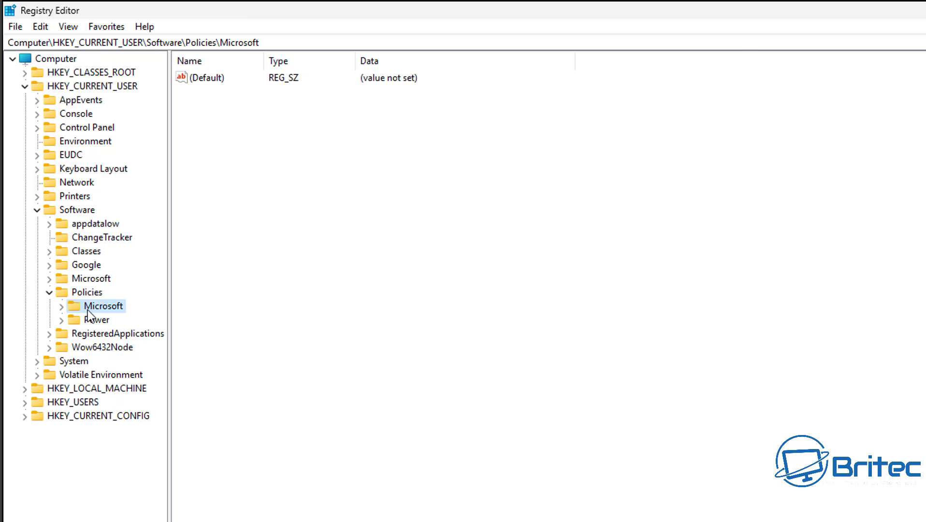
left_click(62, 306)
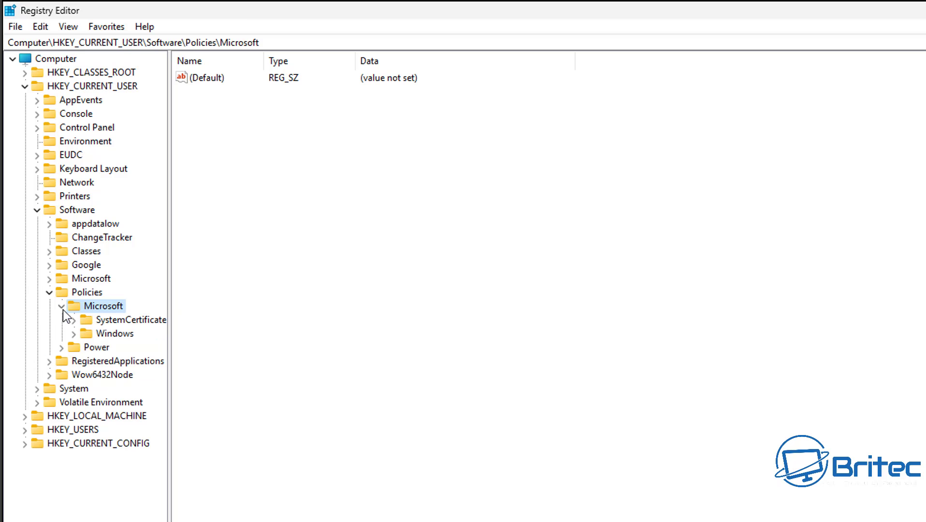
left_click(104, 338)
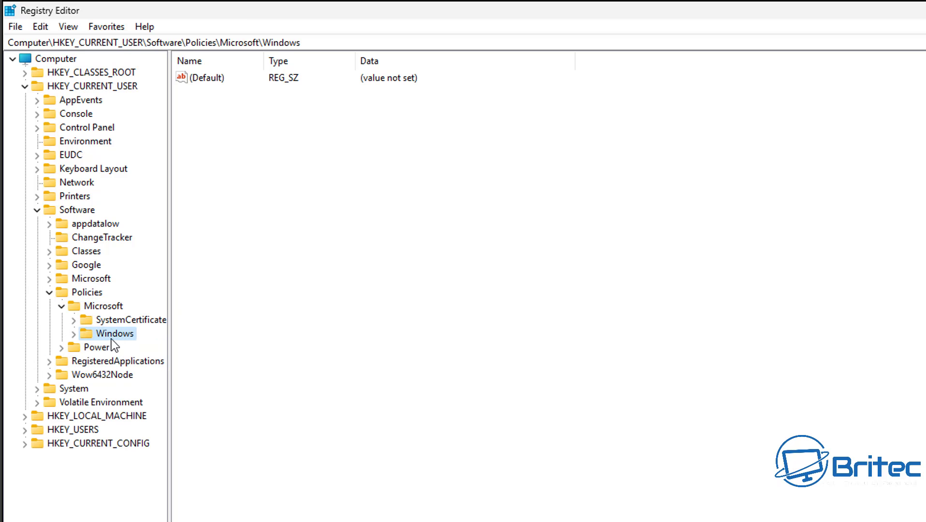
left_click(77, 334)
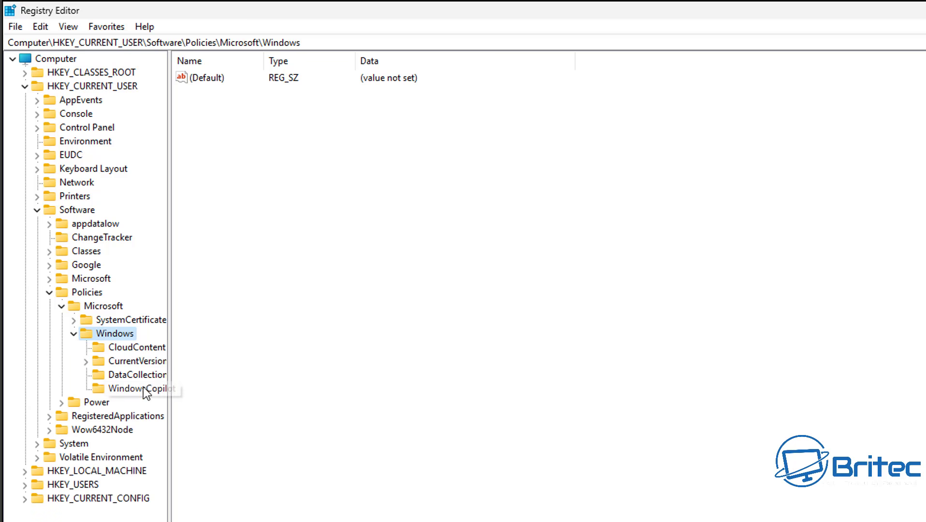
left_click_drag(170, 379, 243, 384)
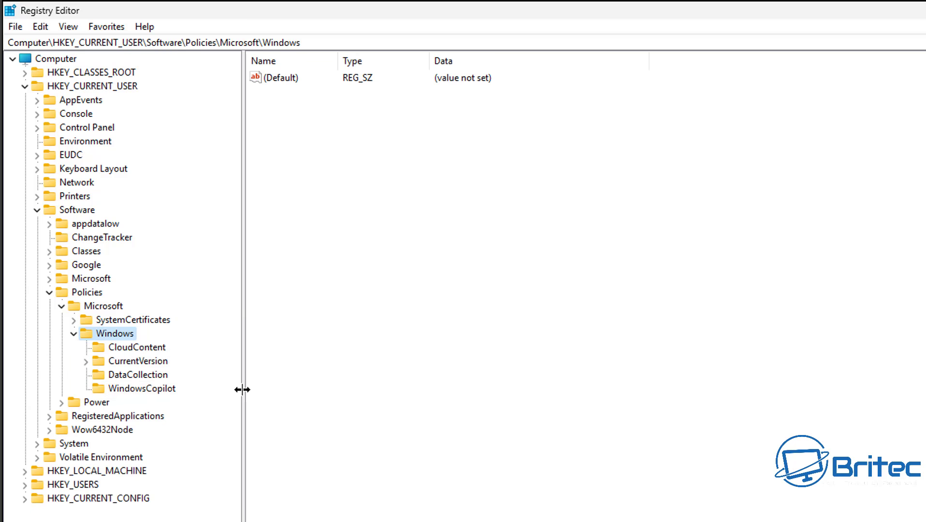
left_click(130, 390)
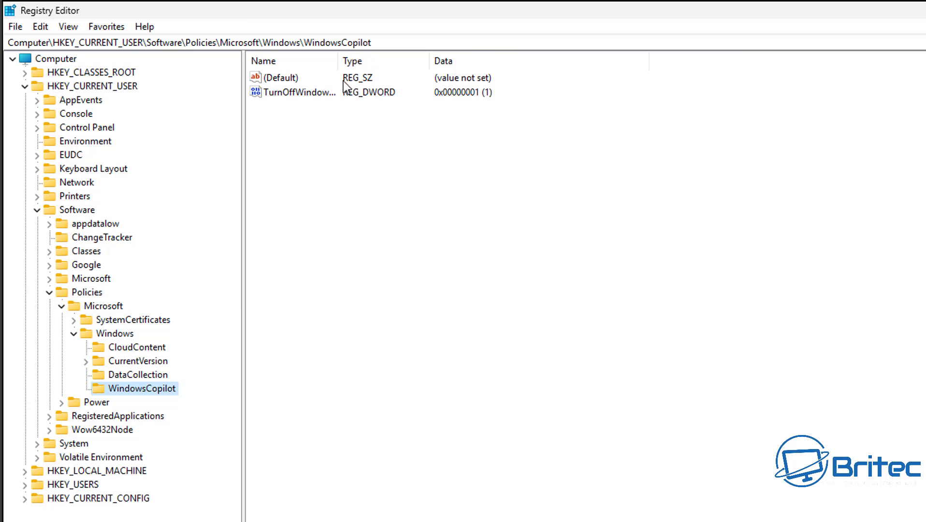
left_click_drag(337, 58, 399, 69)
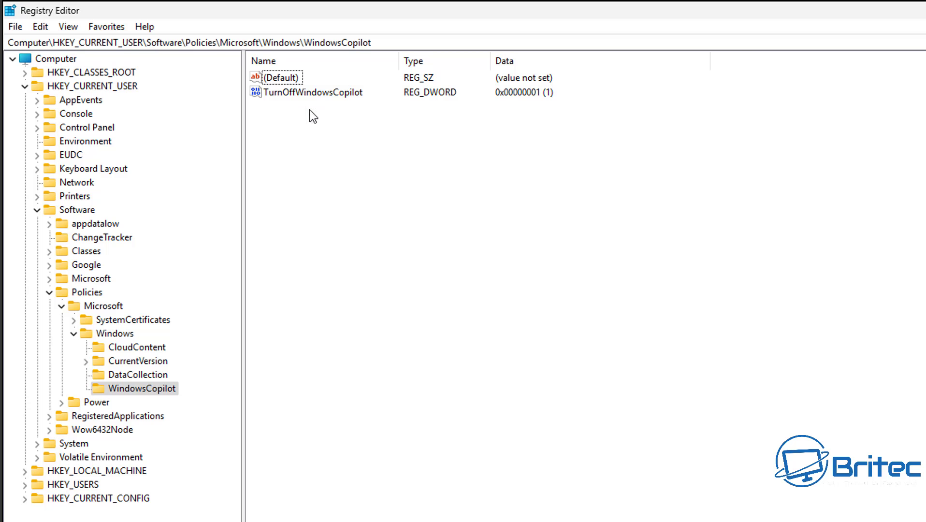
left_click(304, 96)
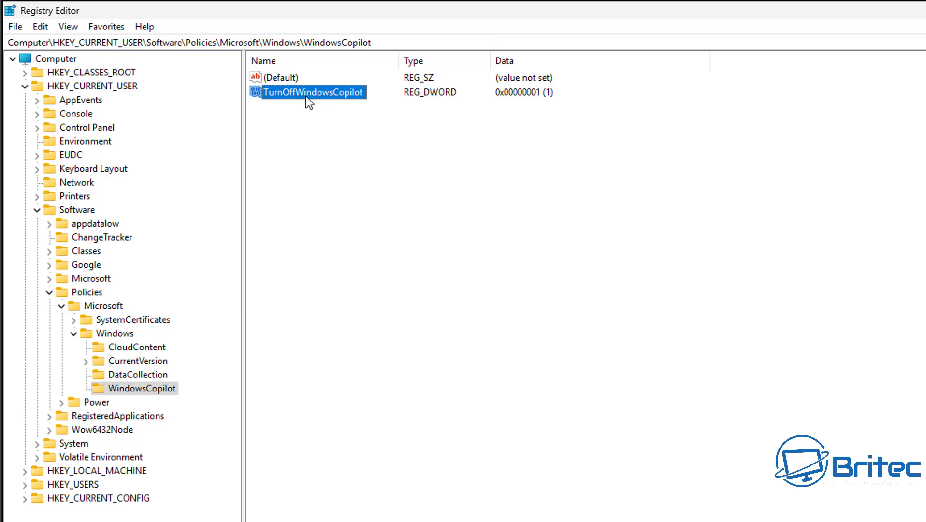
right_click(336, 148)
mouse_move(378, 164)
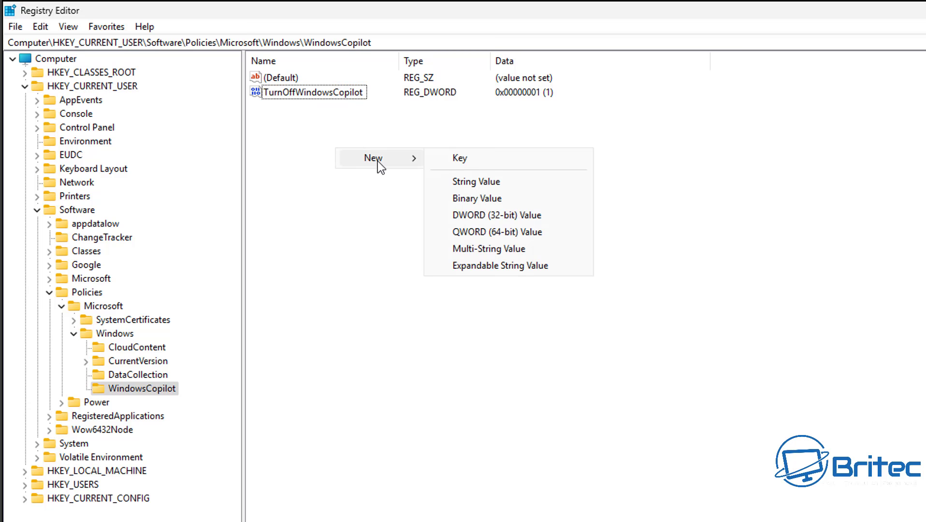
left_click(490, 218)
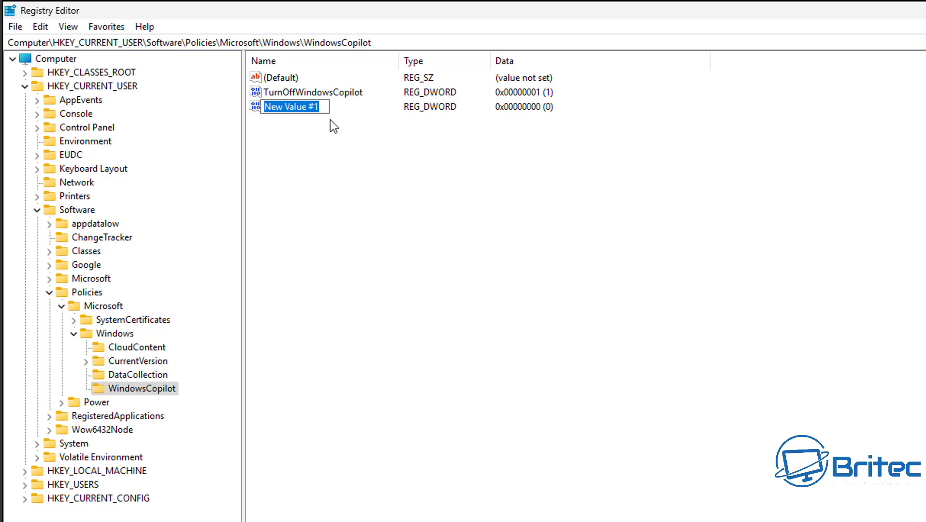
key("Return")
right_click(294, 109)
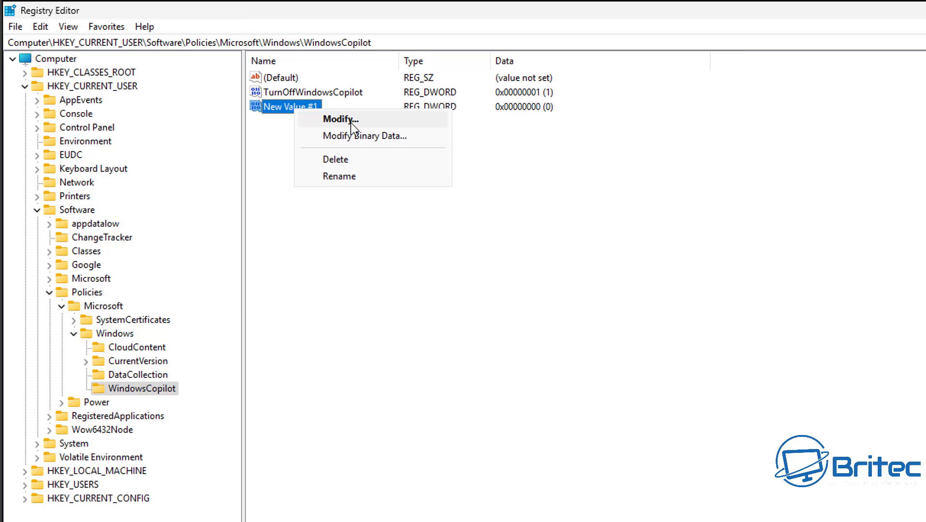
left_click(346, 163)
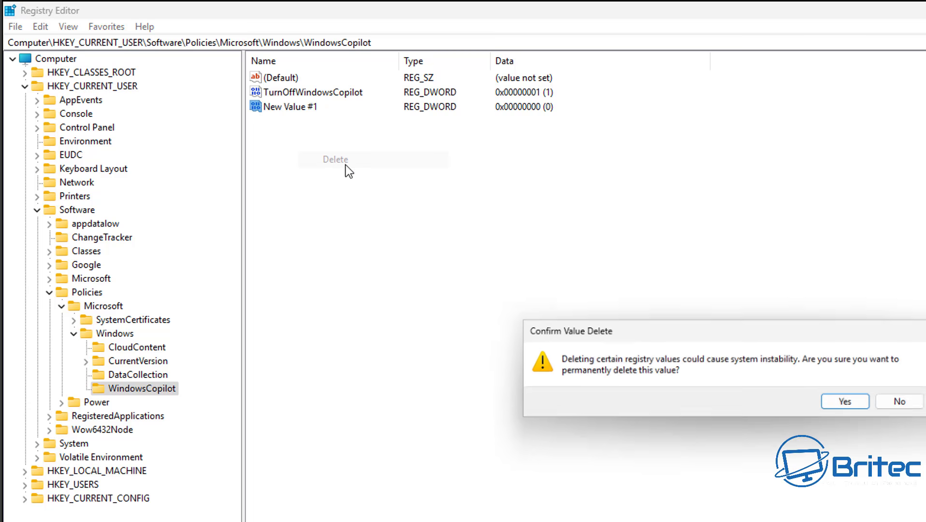
left_click(848, 404)
double_click(308, 94)
left_click_drag(222, 97, 375, 118)
left_click(285, 194)
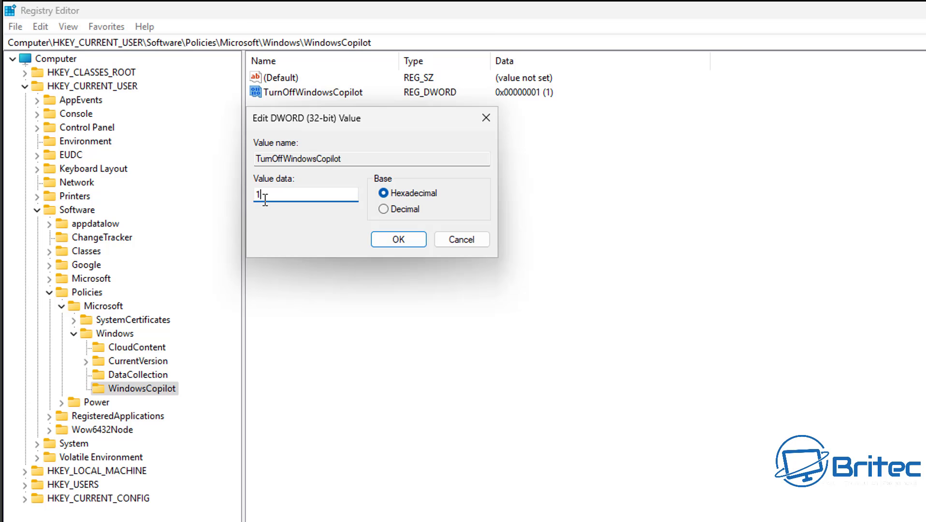
left_click(461, 239)
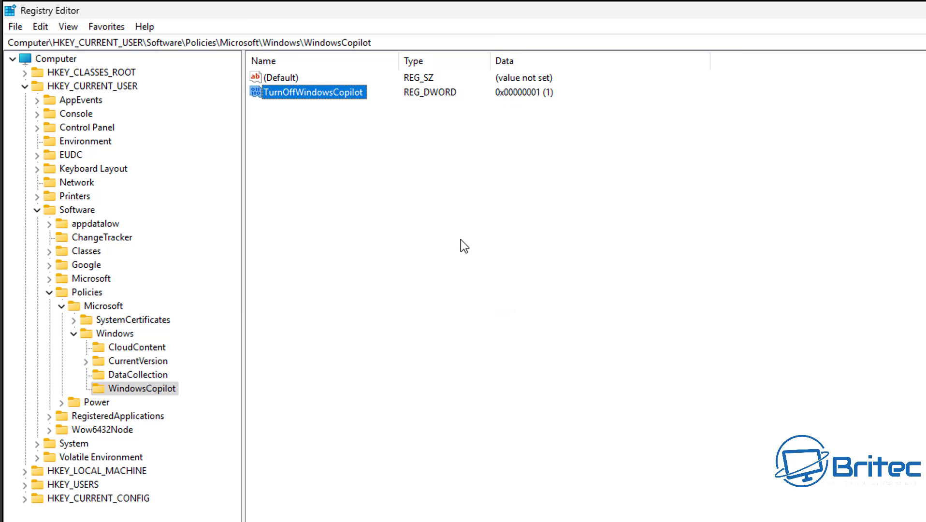
- Collapse the expanded HKEY_CURRENT_USER policy branch back to its hive
left_click(74, 335)
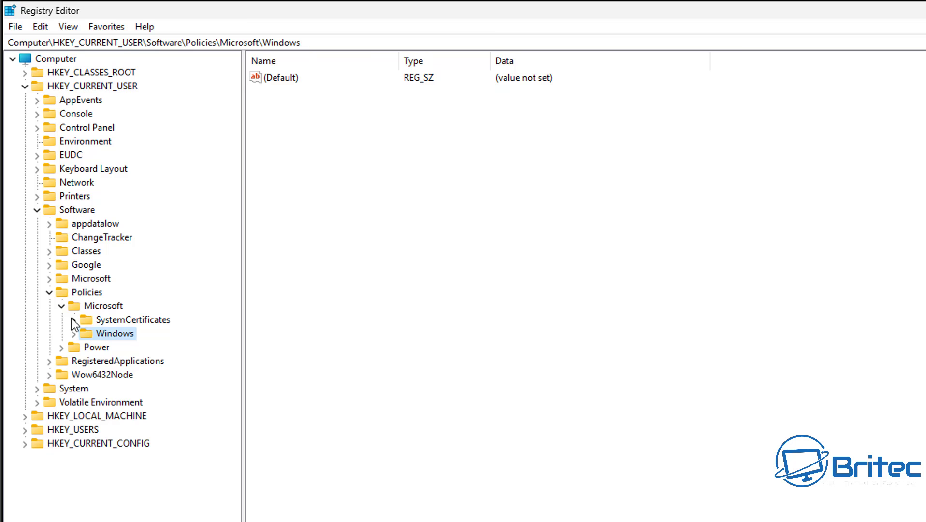
left_click(62, 304)
left_click(49, 291)
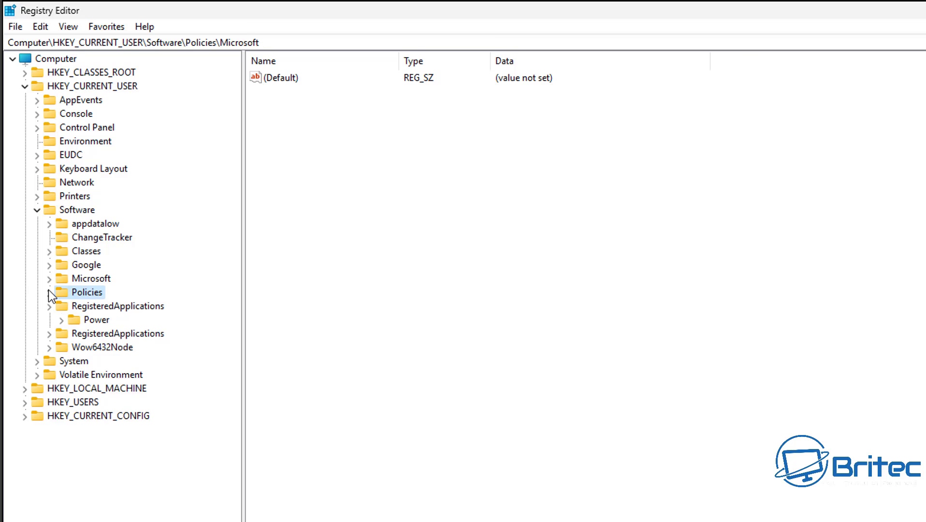
left_click(34, 211)
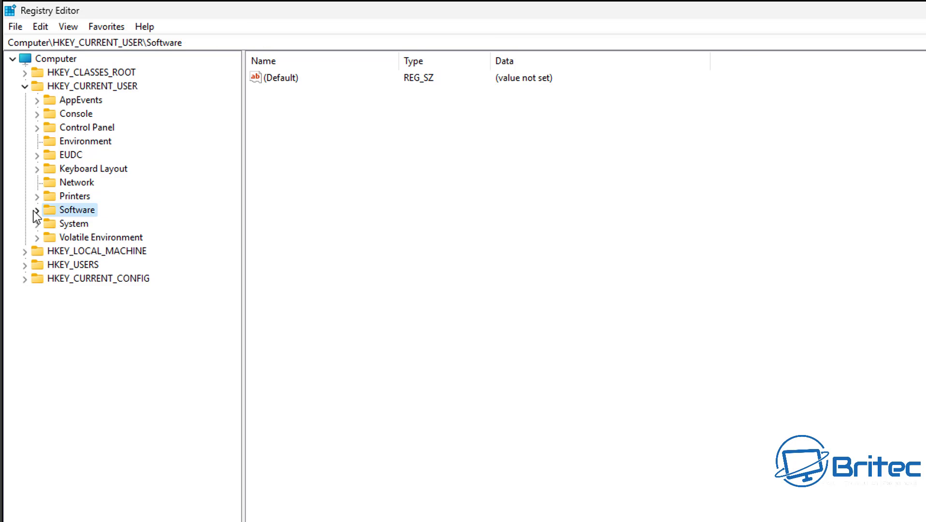
left_click(25, 87)
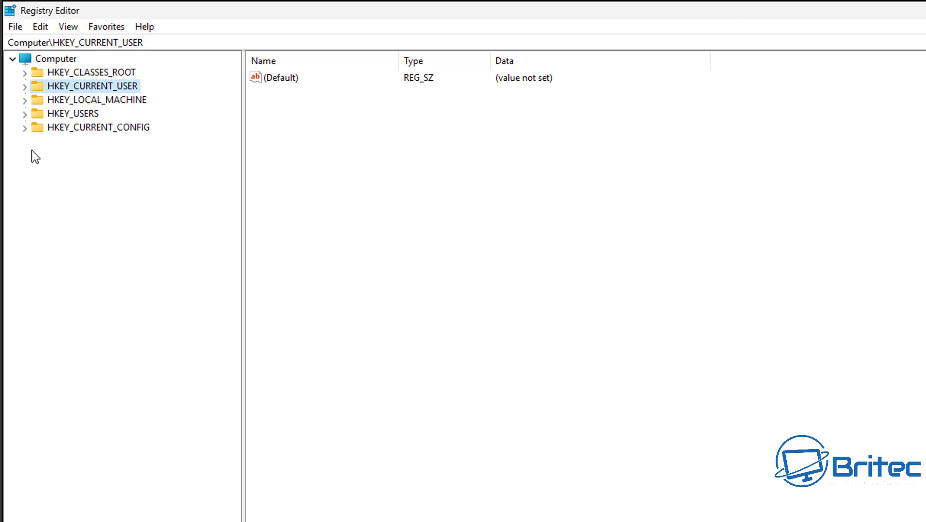
- Expand HKEY_LOCAL_MACHINE\SOFTWARE\Policies\Microsoft\Windows and select the Windows key
left_click(90, 97)
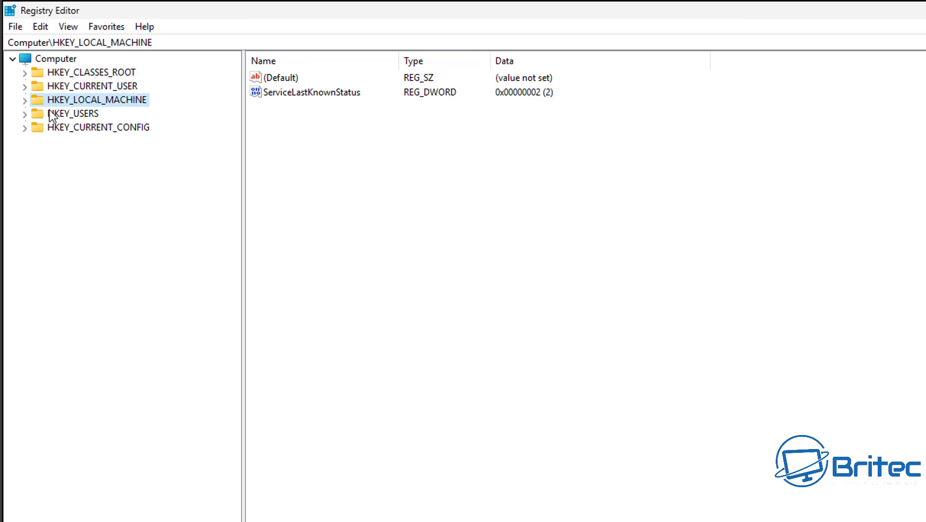
left_click(25, 105)
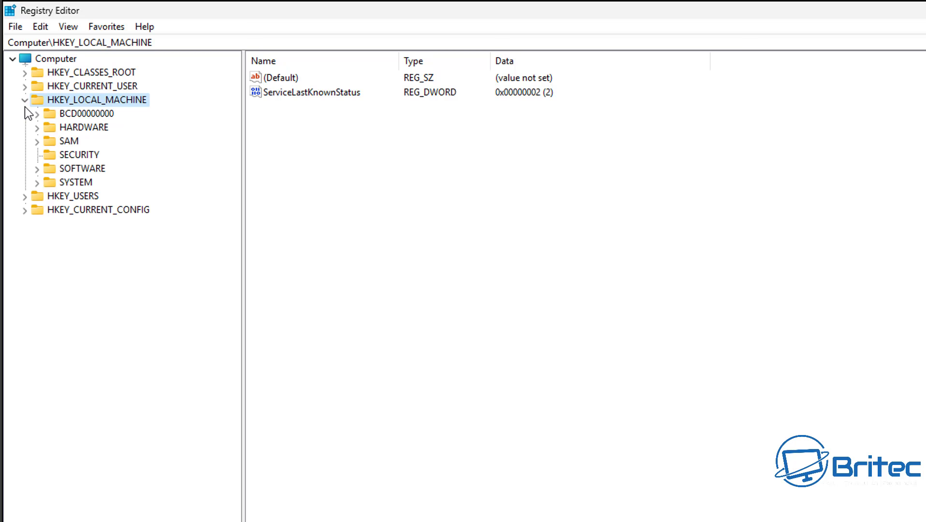
left_click(72, 169)
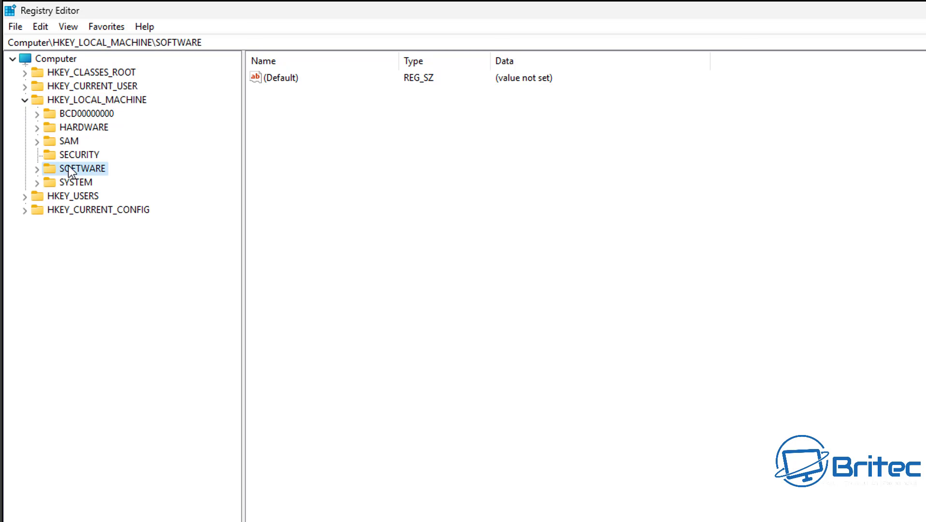
left_click(39, 169)
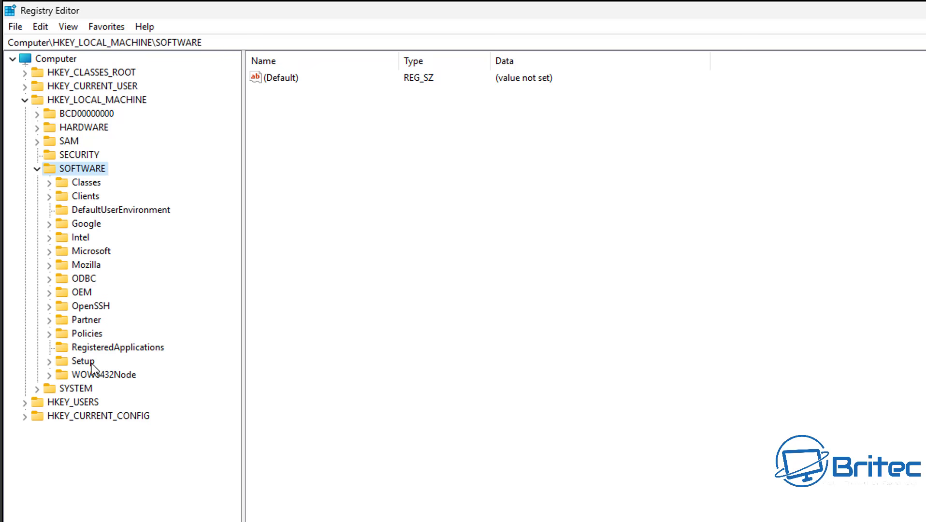
left_click(85, 334)
left_click(49, 334)
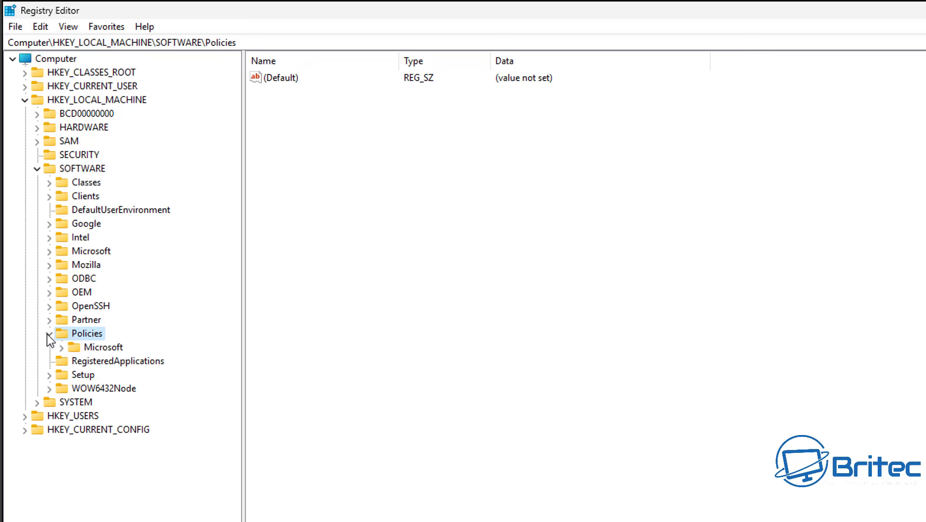
left_click(100, 347)
left_click(62, 348)
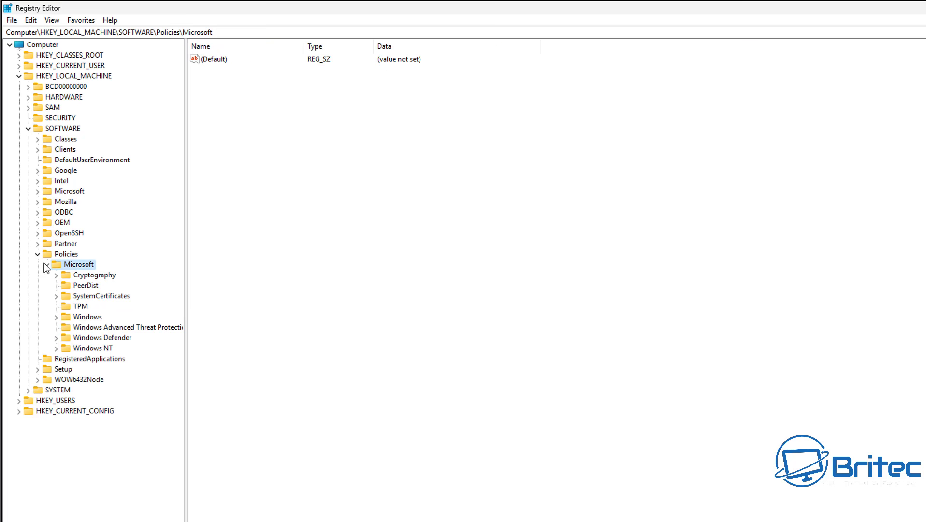
left_click(82, 317)
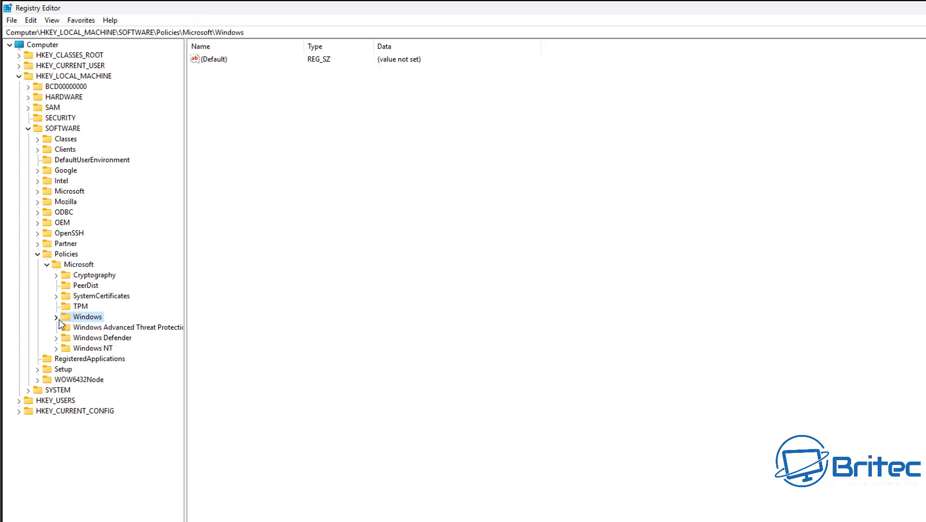
left_click(57, 317)
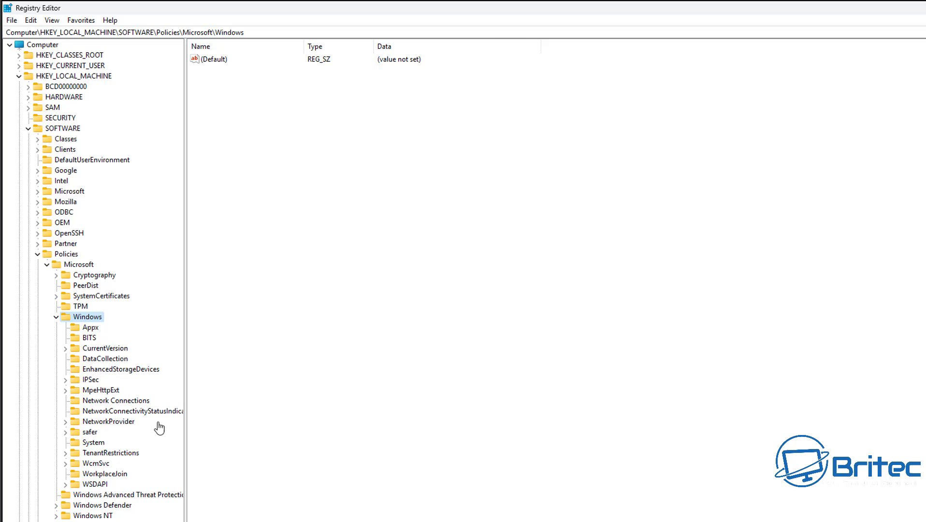
- Add a new key named WindowsCopilot under HKEY_LOCAL_MACHINE\SOFTWARE\Policies\Microsoft\Windows
right_click(97, 321)
mouse_move(148, 333)
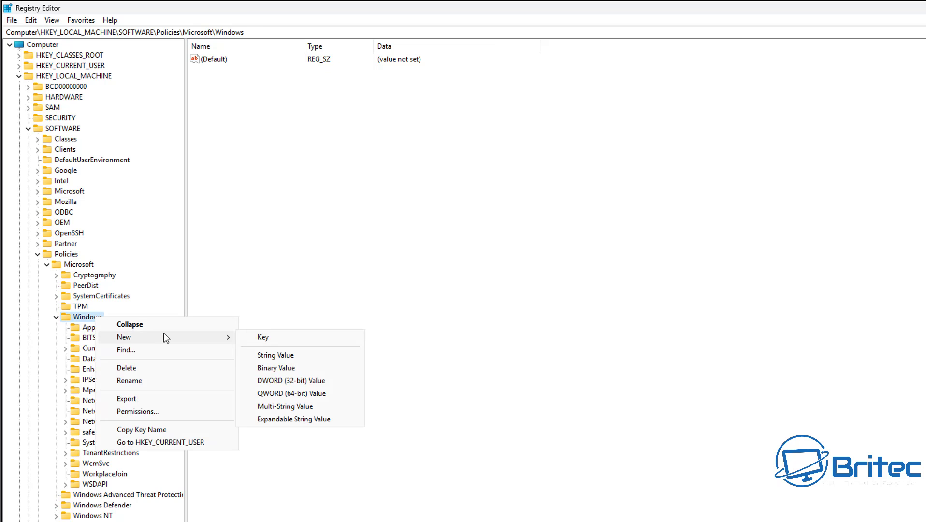
left_click(267, 338)
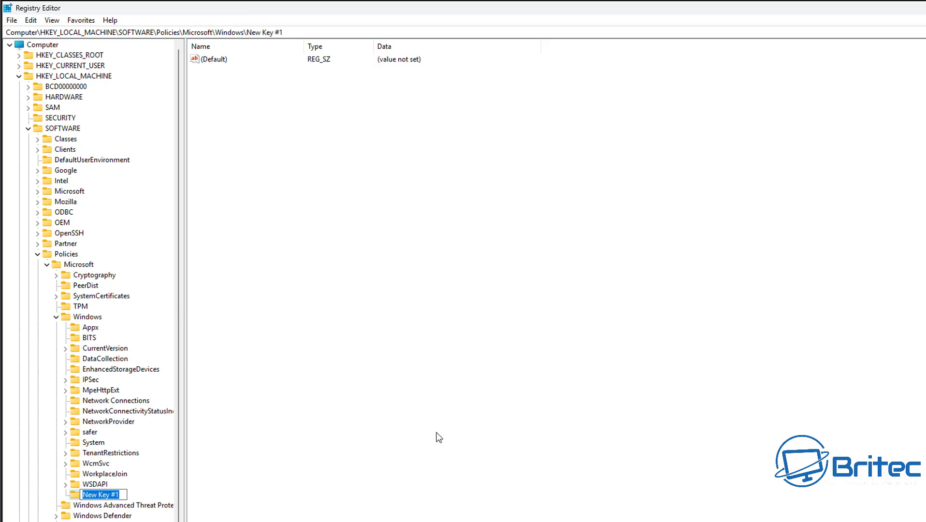
type("WindowsCopilot")
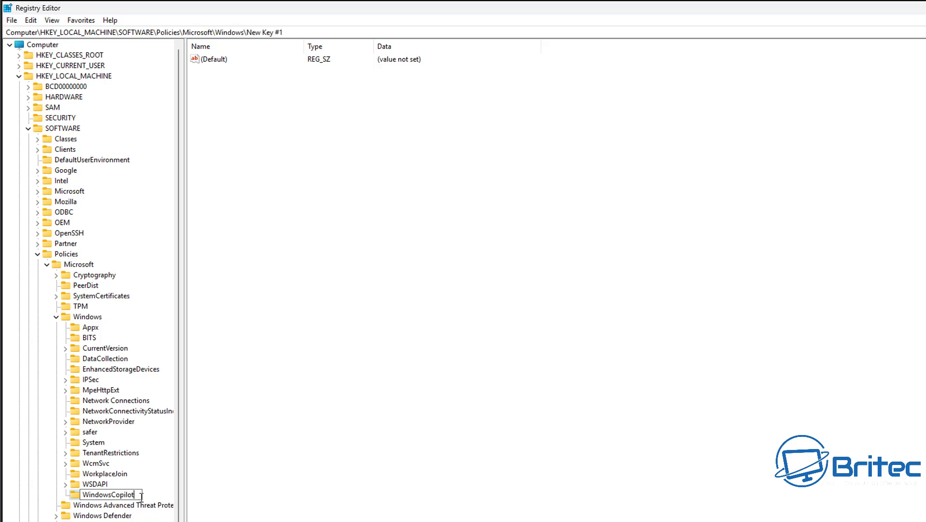
key("Return")
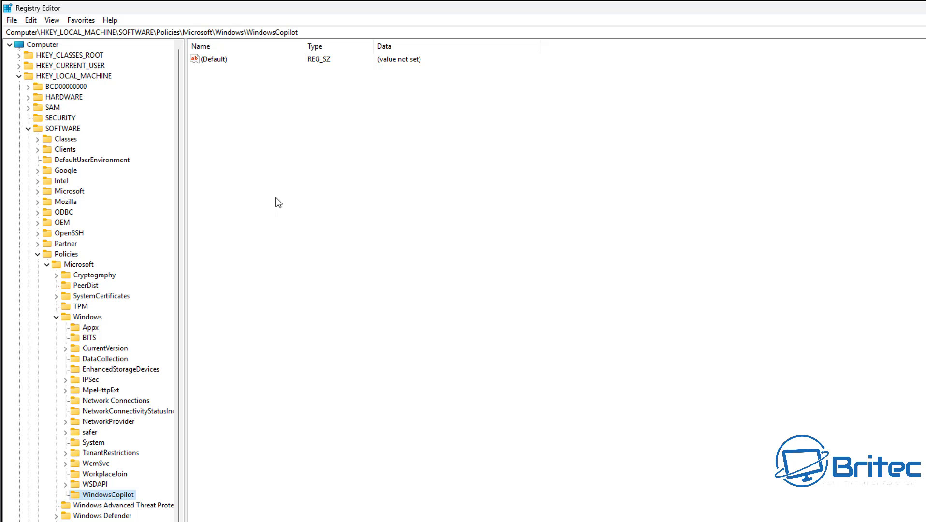
- Create a DWORD (32-bit) value named TurnOffWindowsCopilot in the WindowsCopilot key
right_click(242, 105)
mouse_move(297, 118)
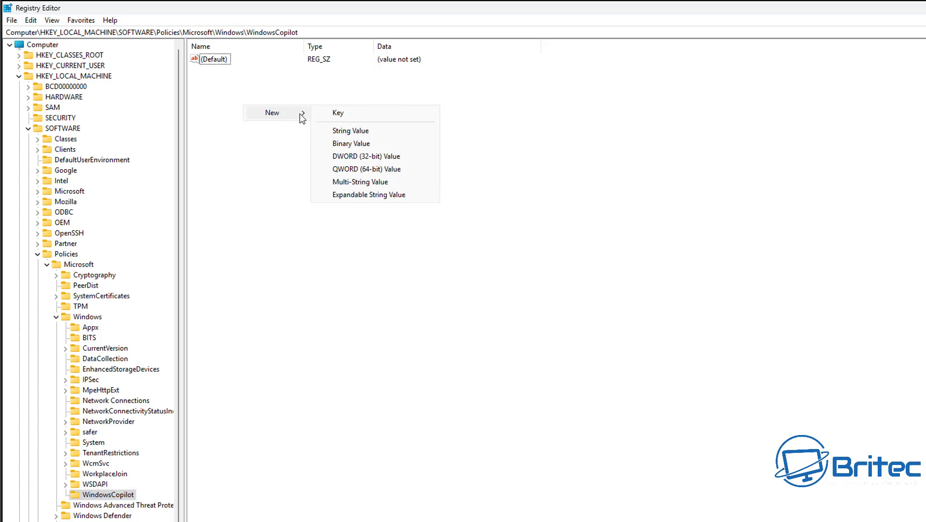
left_click(381, 156)
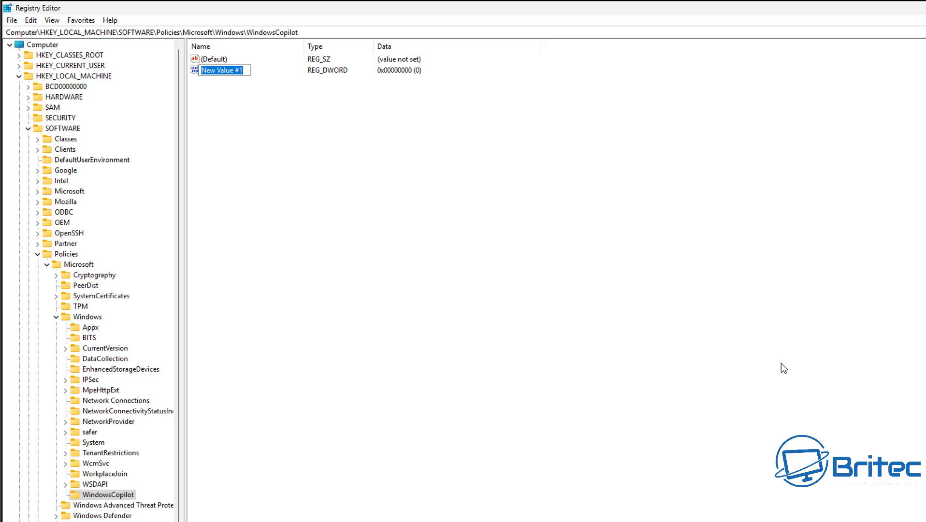
type("T")
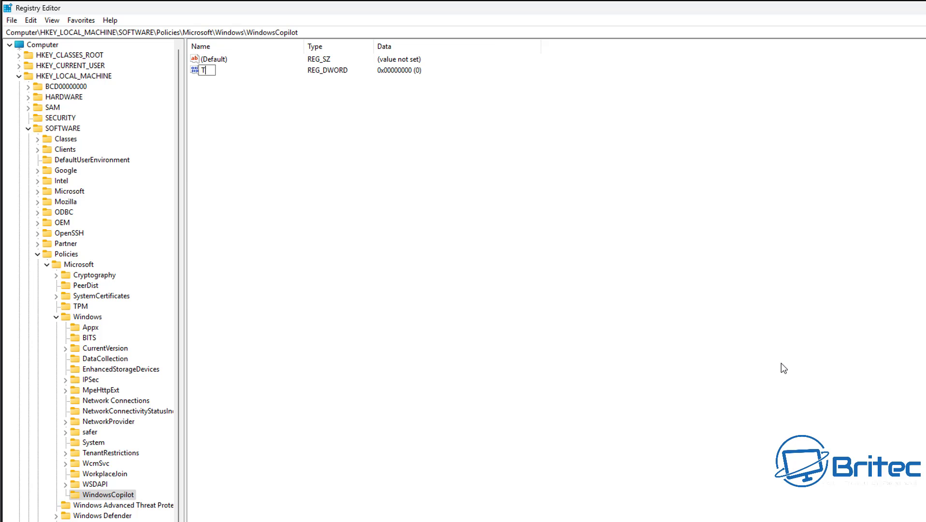
type("urnOffWindows")
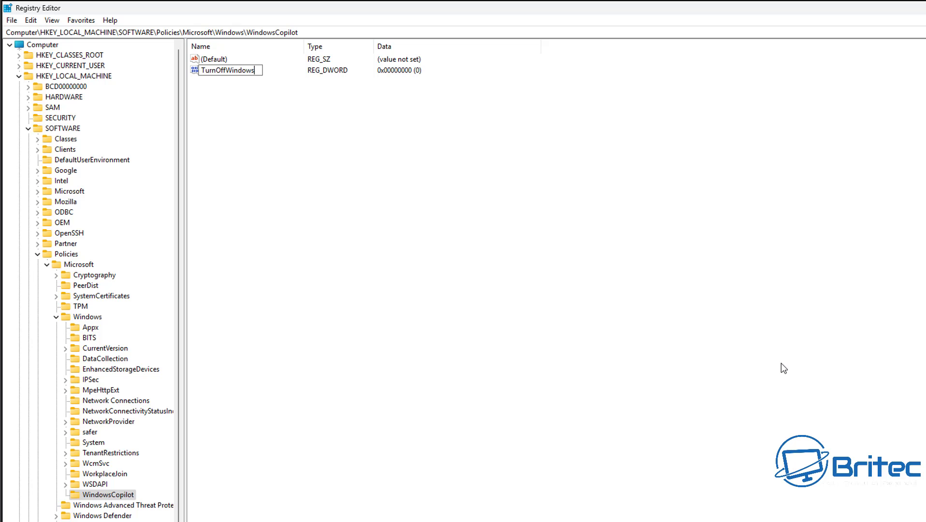
type("Copilot")
key("Return")
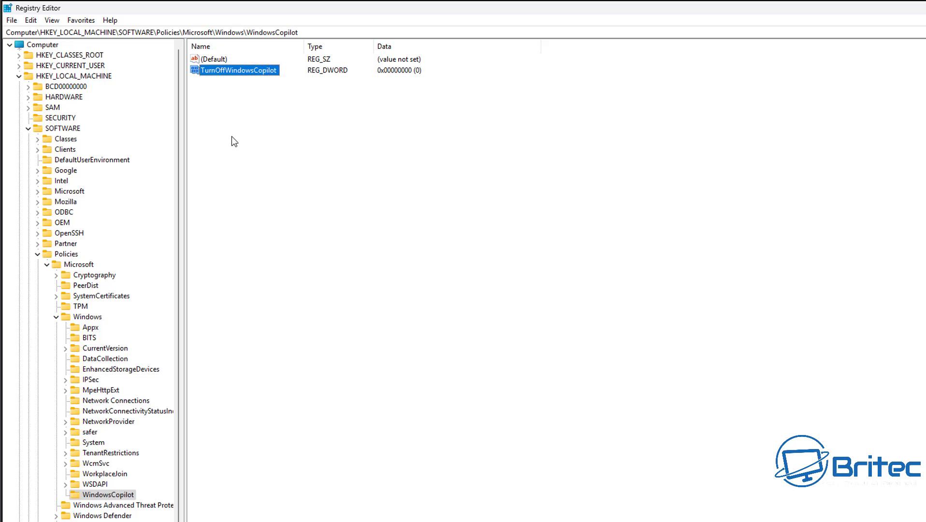
- Set TurnOffWindowsCopilot's value data to 1 and confirm
double_click(245, 71)
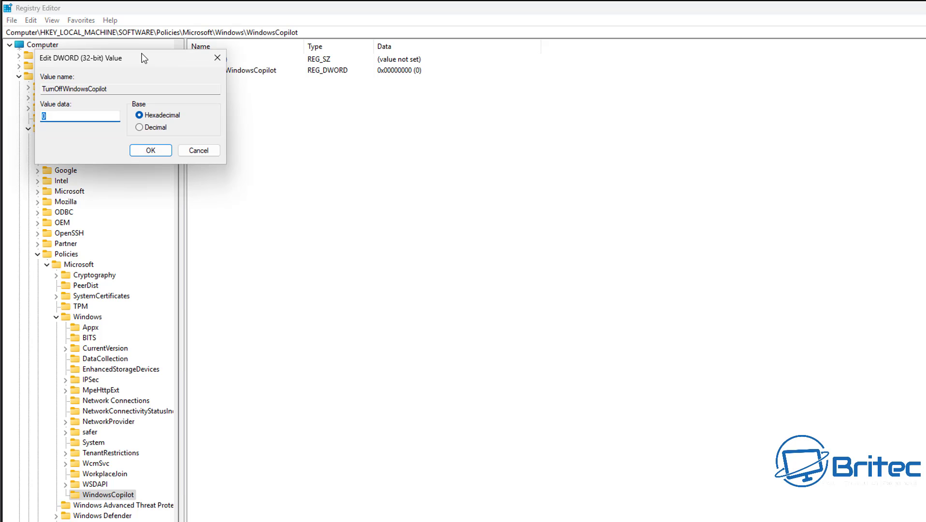
left_click_drag(139, 56, 309, 98)
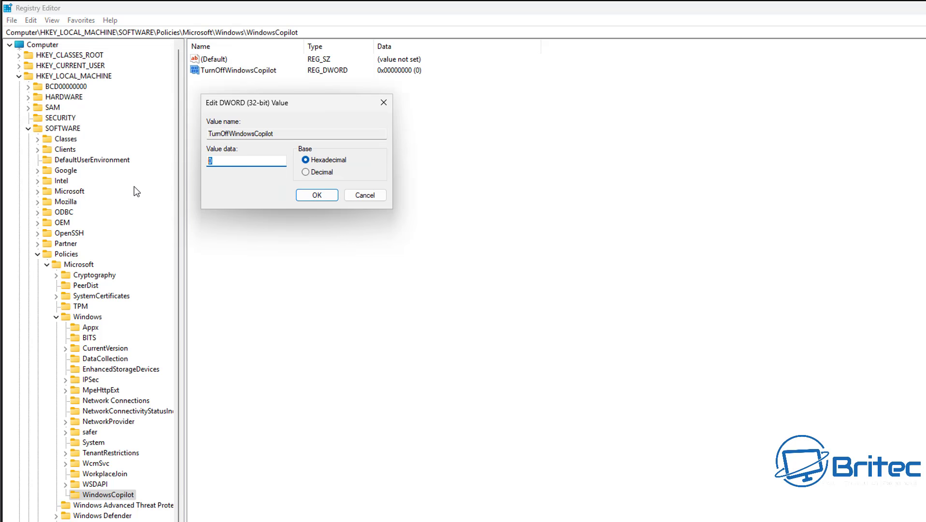
type("1")
left_click(316, 196)
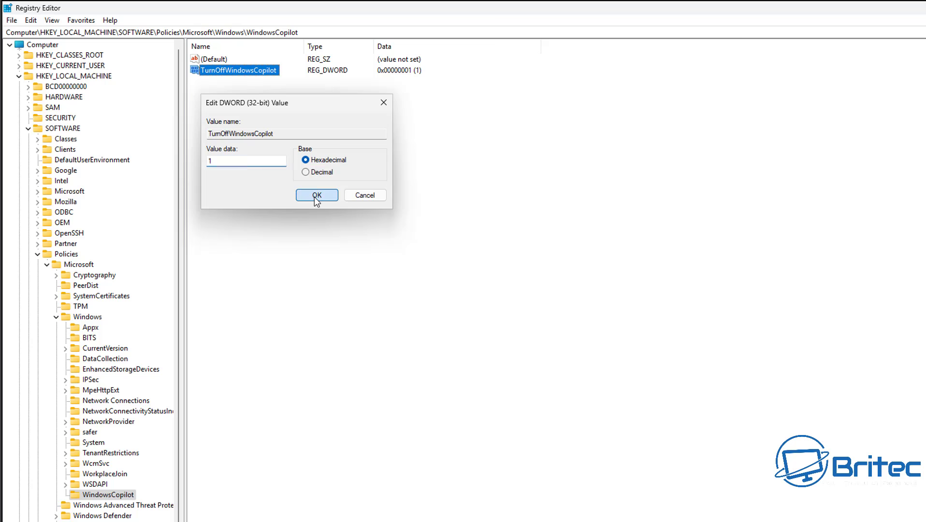
left_click(294, 196)
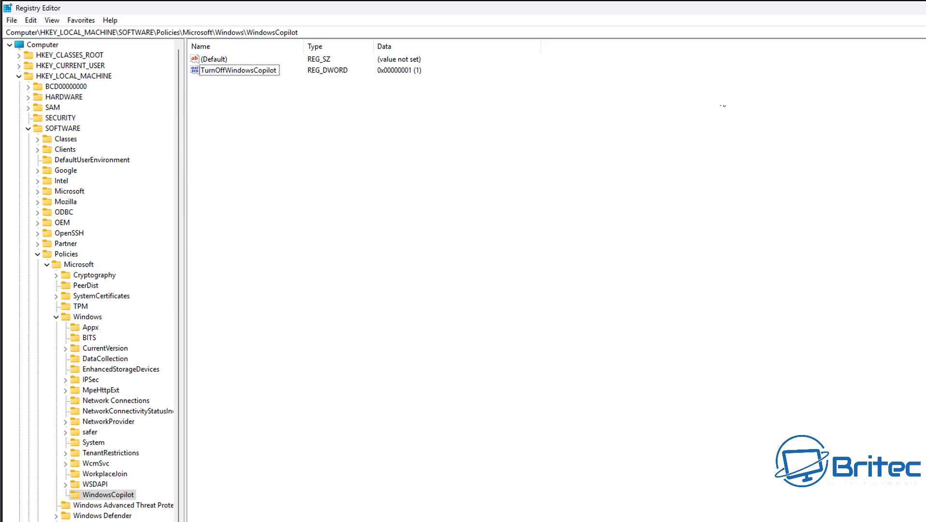
- Reselect the WindowsCopilot key and close Registry Editor to reveal the desktop
left_click(108, 494)
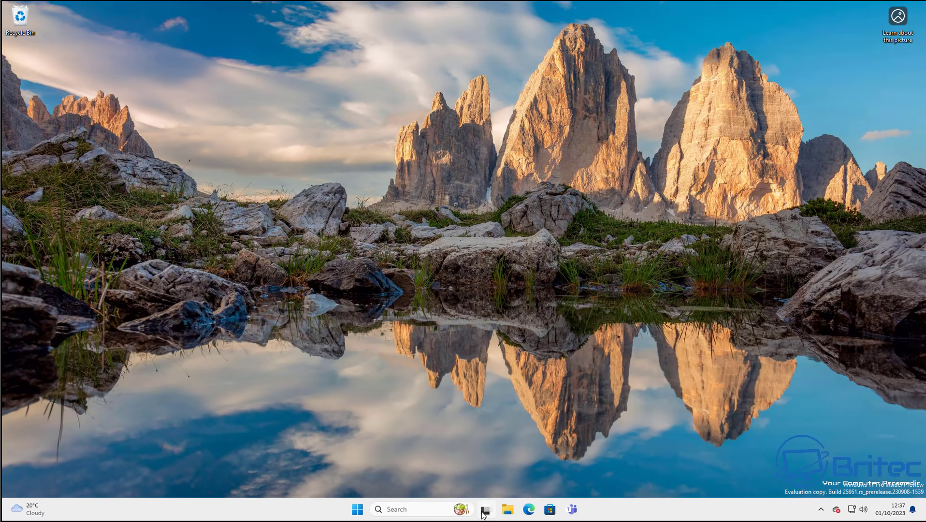
mouse_move(485, 508)
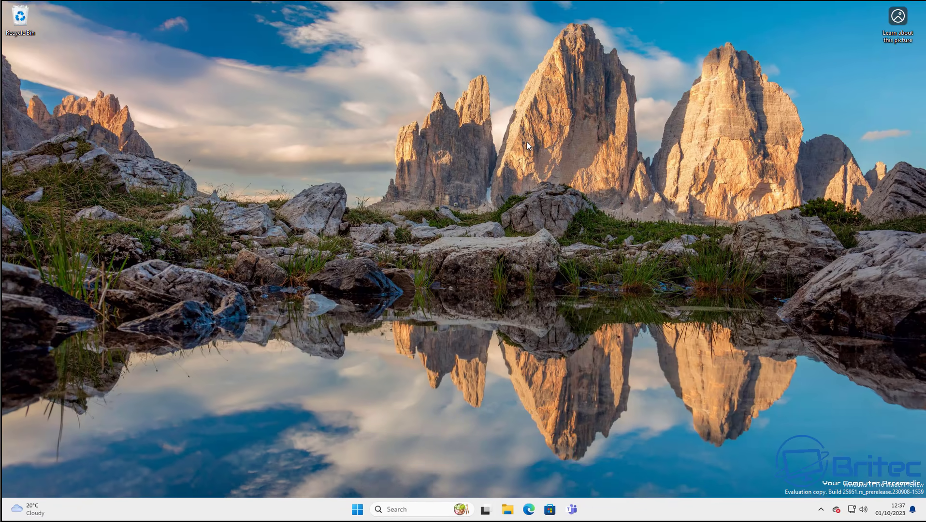